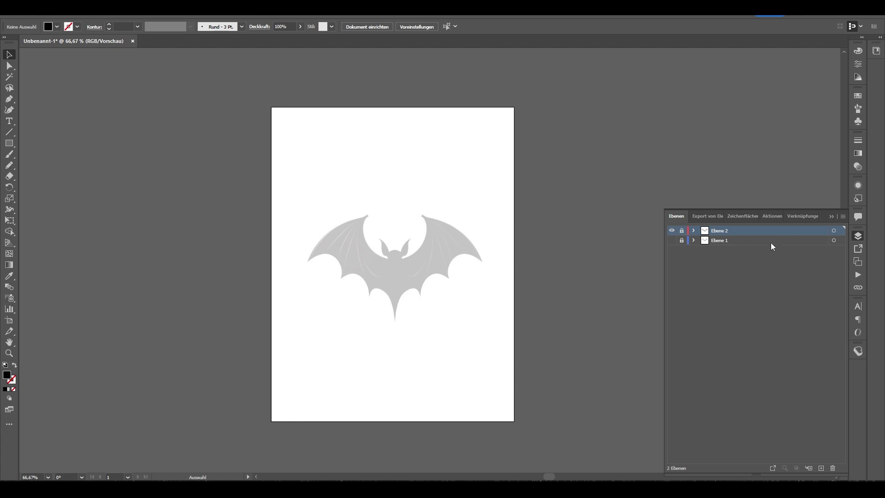
Step: Delete the hidden layer Ebene 1, keeping only the layer with the grey bat template
click(828, 240)
click(832, 467)
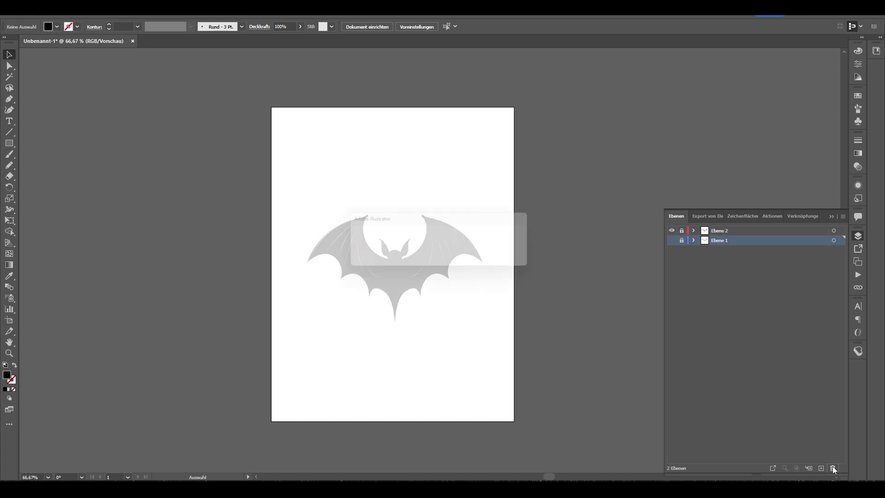
click(473, 258)
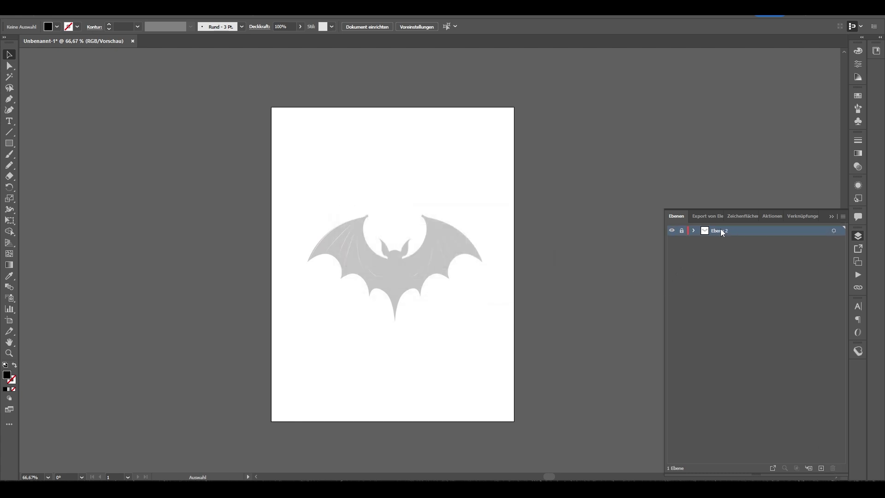
click(831, 216)
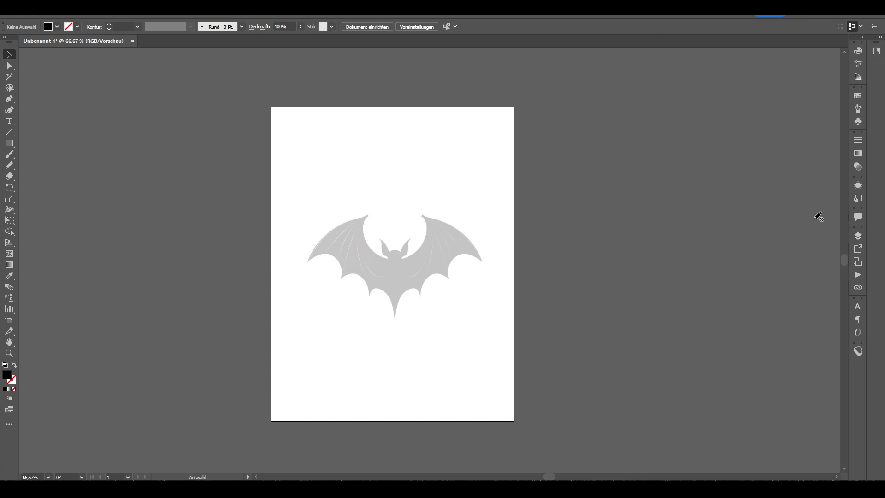
Step: Create a new empty layer above the locked bat template layer Ebene 2 and target it for drawing
scroll(407, 247, up, 1)
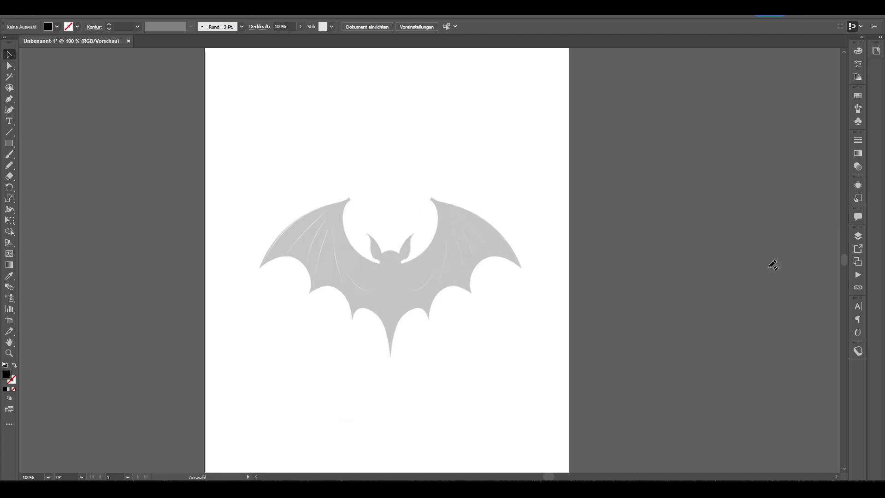
click(857, 236)
click(821, 468)
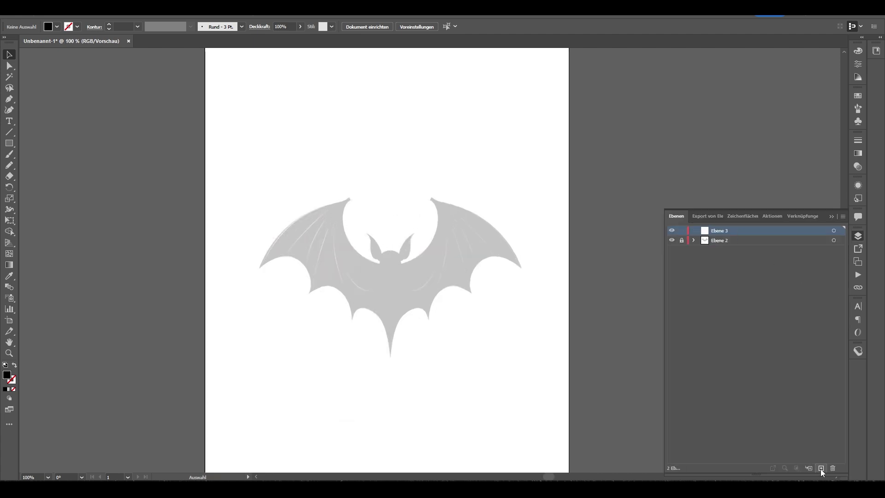
click(833, 231)
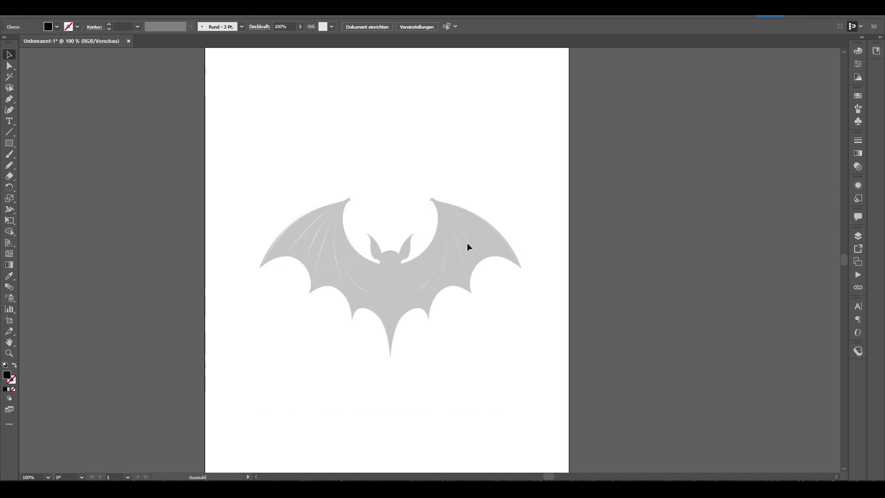
Step: Activate the Pencil tool and accept its options with filling of new pencil strokes enabled
click(10, 167)
click(9, 168)
double_click(9, 168)
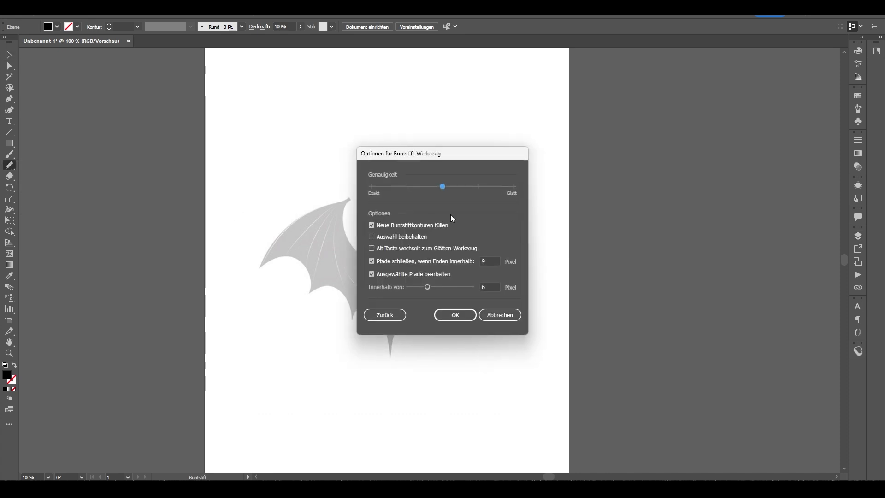
click(452, 314)
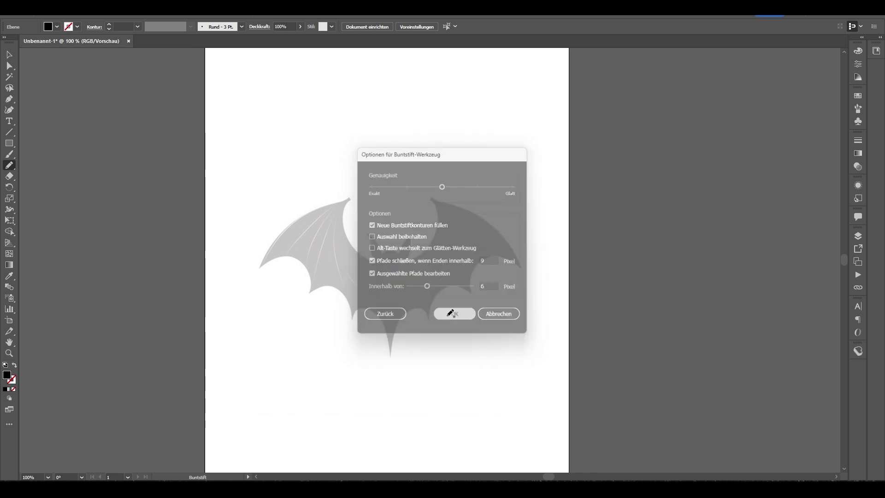
Step: Draw a closed black letter S freehand over the bat's left wing, following the wing's outer edge and tips
scroll(316, 223, up, 2)
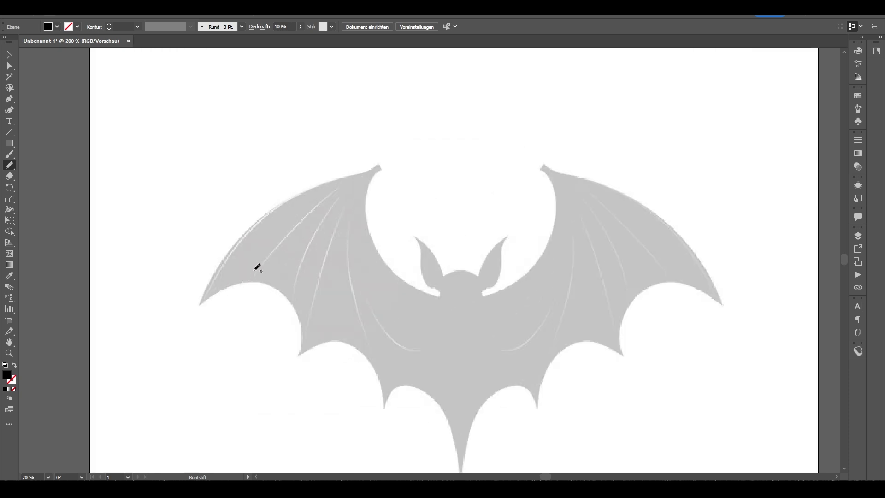
mouse_move(235, 285)
mouse_down()
mouse_move(215, 295)
mouse_move(207, 285)
mouse_move(271, 206)
mouse_move(326, 178)
mouse_move(381, 168)
mouse_move(362, 213)
mouse_move(319, 223)
mouse_up()
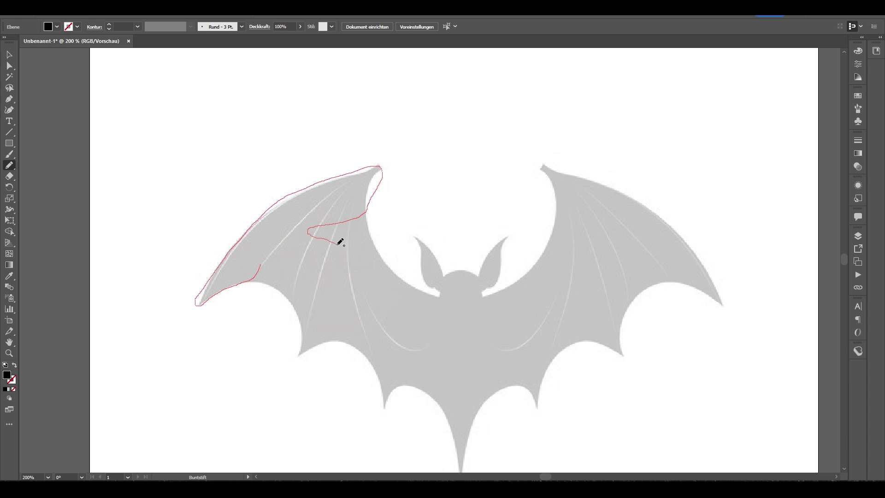
drag(347, 248, 351, 274)
mouse_move(339, 308)
mouse_down()
mouse_move(297, 357)
mouse_move(282, 342)
mouse_move(285, 303)
mouse_up()
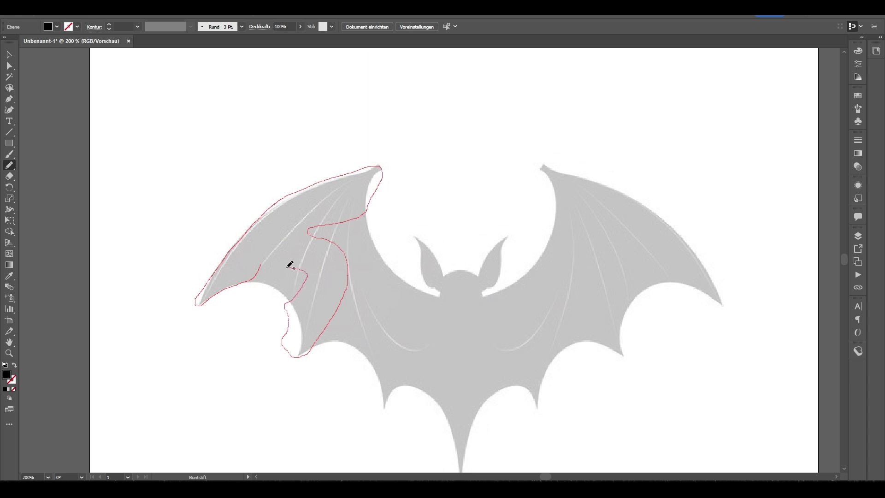
drag(265, 261, 265, 260)
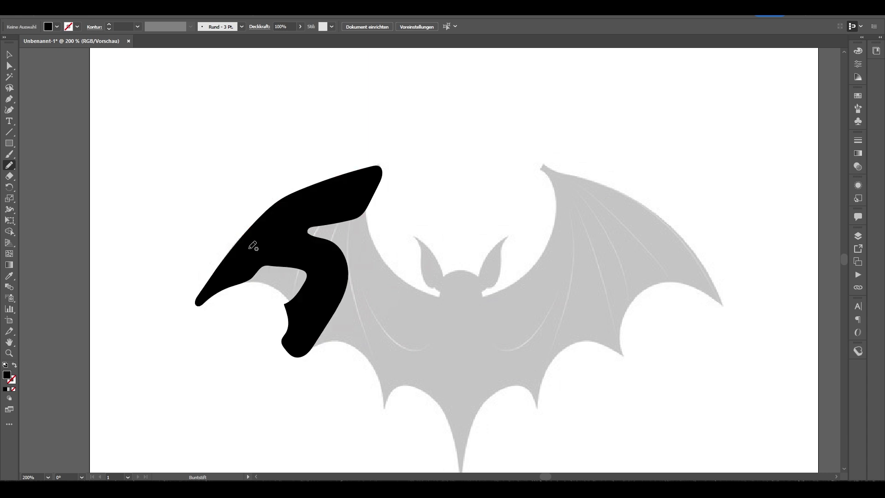
Step: Draw a closed black letter Y freehand between the S and the bat's head, ending its stem at the wing's lower spike
scroll(256, 251, down, 3)
scroll(284, 287, up, 5)
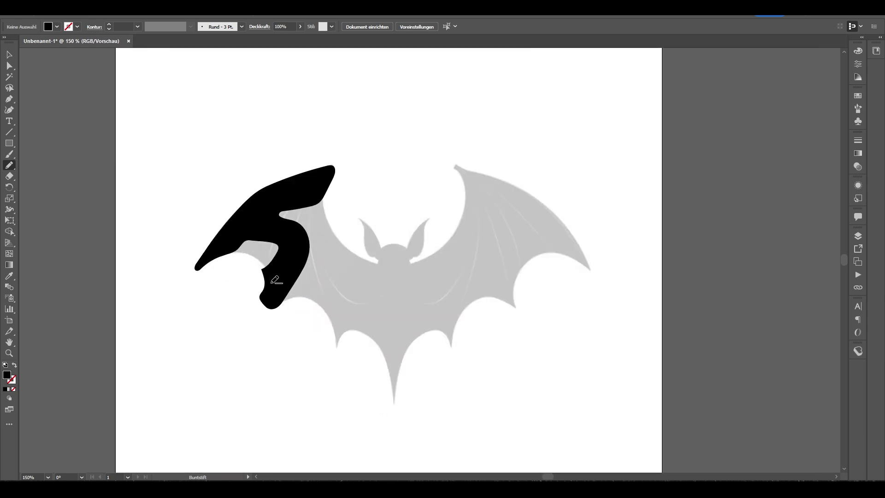
scroll(280, 279, down, 3)
scroll(334, 264, up, 3)
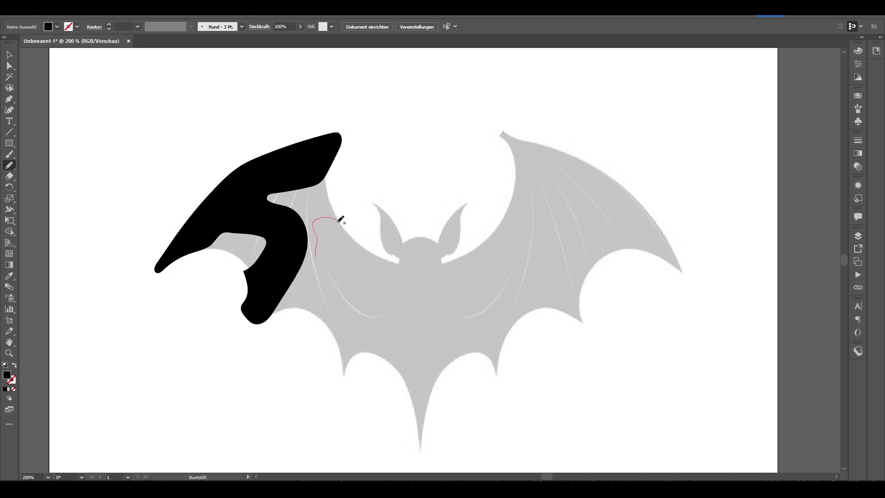
drag(337, 221, 352, 236)
mouse_move(362, 316)
mouse_down()
mouse_move(345, 378)
mouse_move(336, 381)
mouse_move(330, 360)
mouse_up()
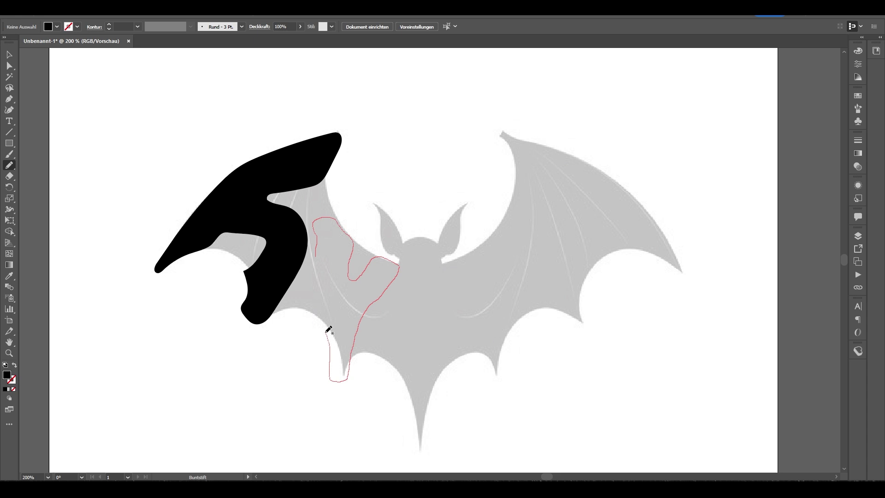
drag(324, 327, 318, 319)
drag(322, 278, 310, 259)
Step: Draw a closed black letter P outline freehand over the bat's body, tapering its stem to the tail tip
scroll(360, 292, down, 4)
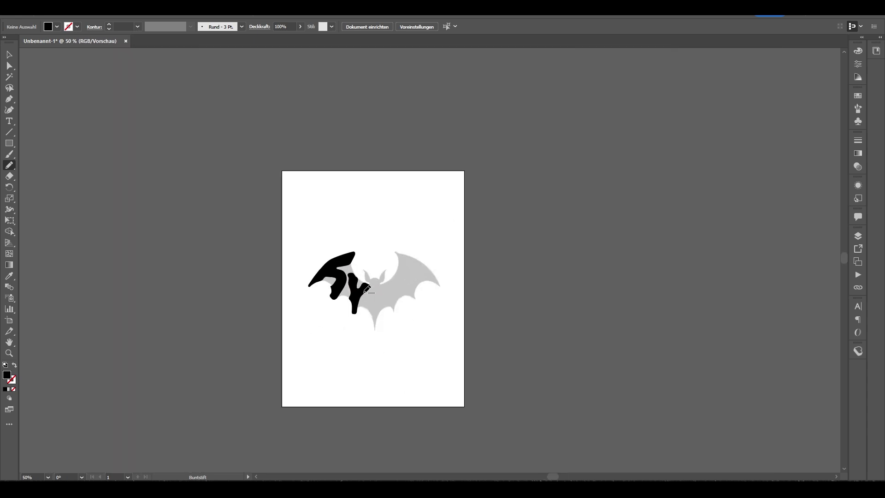
scroll(367, 289, up, 4)
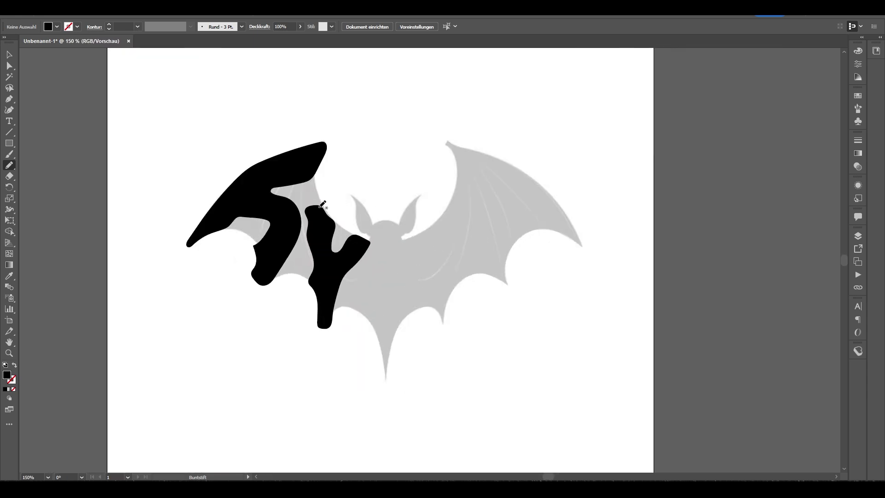
scroll(383, 259, up, 1)
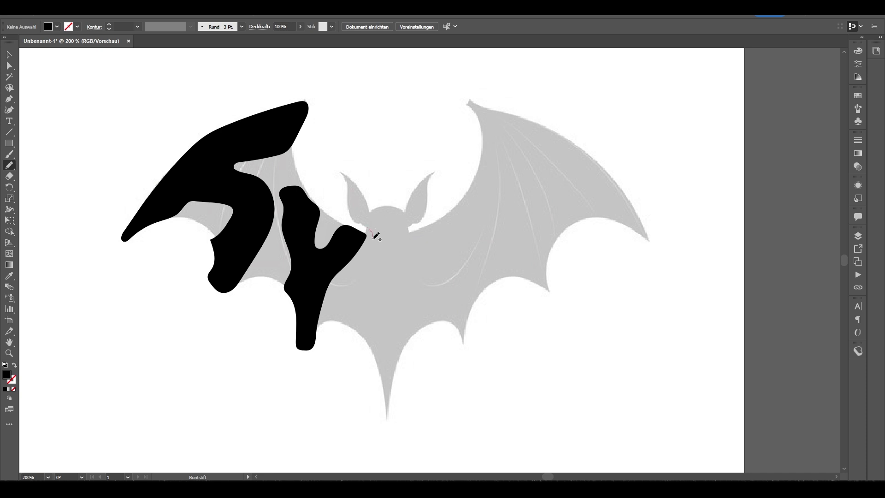
mouse_move(363, 271)
mouse_down()
mouse_move(381, 387)
mouse_move(400, 385)
mouse_move(404, 327)
mouse_move(428, 295)
mouse_move(435, 224)
mouse_move(368, 226)
mouse_up()
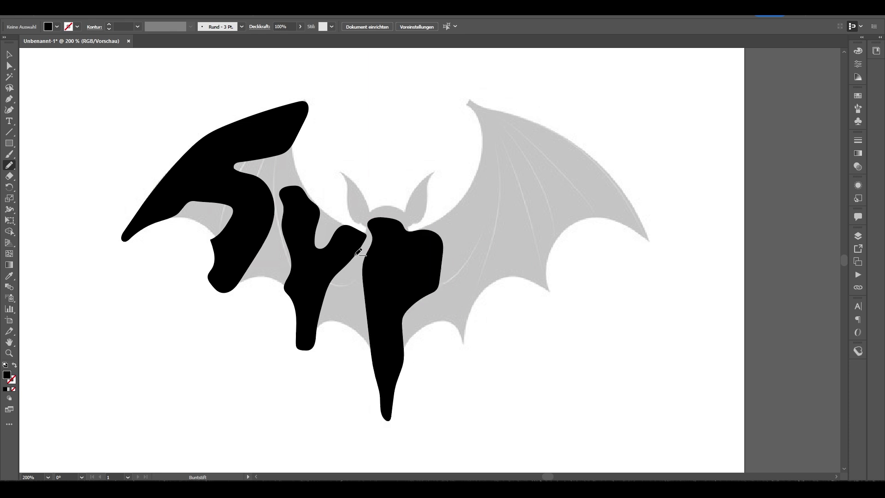
Step: Draw a black letter R freehand beside the P and a large solid final letter shape filling the outer right wing
mouse_move(466, 304)
mouse_down()
mouse_move(397, 282)
mouse_move(384, 290)
mouse_move(374, 197)
mouse_move(411, 184)
mouse_move(436, 150)
mouse_move(449, 184)
mouse_move(430, 197)
mouse_up()
drag(409, 232, 403, 303)
scroll(366, 303, down, 2)
scroll(421, 261, up, 2)
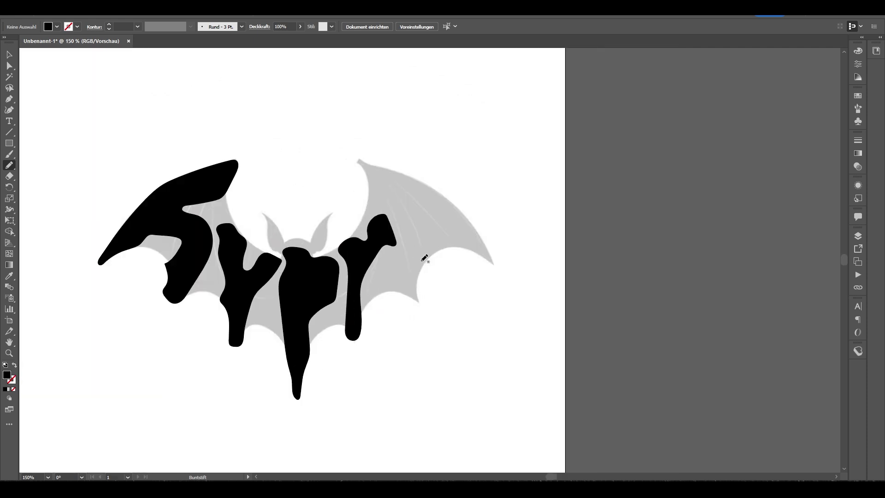
mouse_move(401, 231)
mouse_down()
mouse_move(347, 136)
mouse_move(399, 137)
mouse_move(520, 247)
mouse_move(463, 253)
mouse_move(415, 283)
mouse_move(401, 232)
mouse_up()
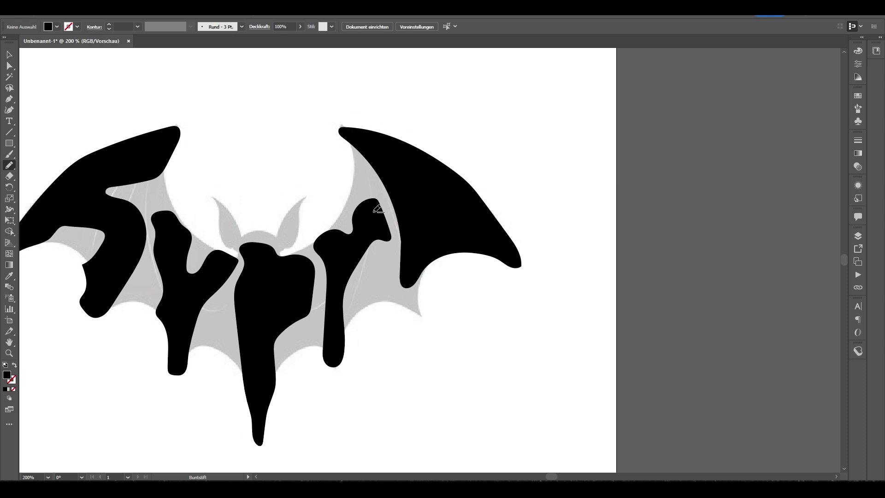
Step: Create a new layer above the black lettering layer Ebene 3
scroll(375, 203, down, 2)
click(858, 241)
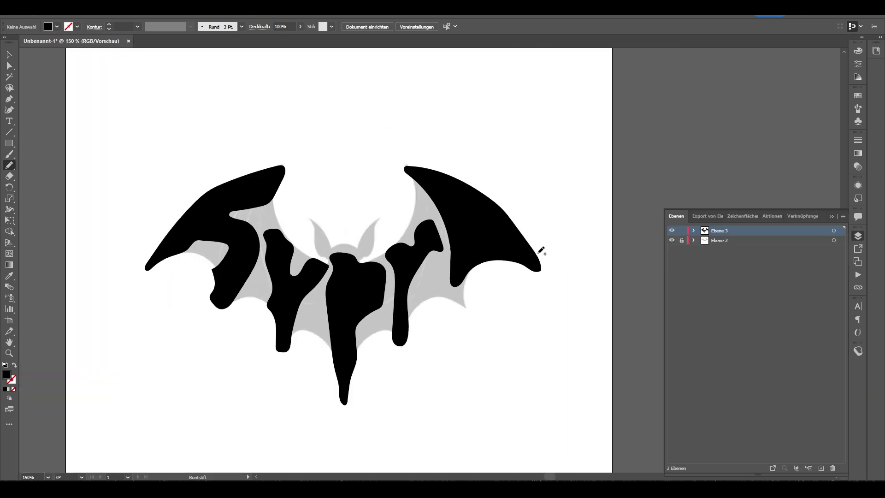
click(671, 231)
click(672, 231)
click(821, 467)
Step: Set the fill colour to white
double_click(7, 374)
click(438, 244)
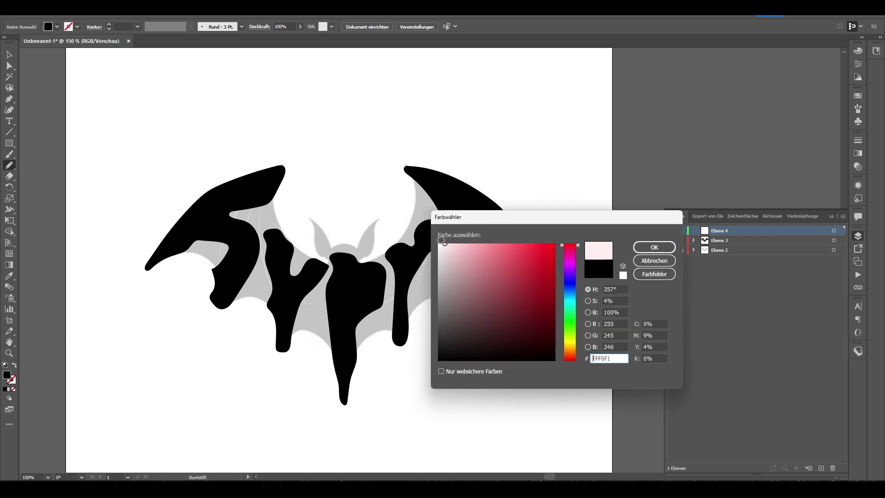
click(651, 249)
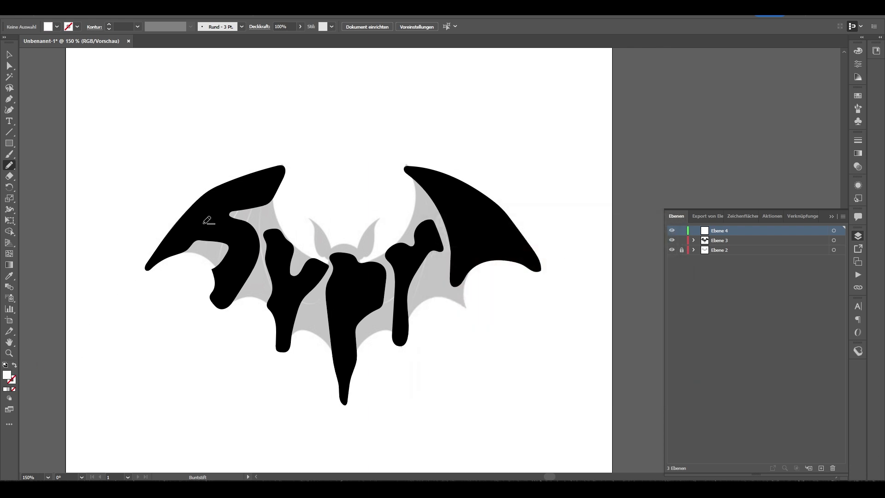
Step: Draw a small closed white shape freehand inside the P as its counter
scroll(209, 220, up, 1)
scroll(209, 220, left, 1)
scroll(359, 300, up, 2)
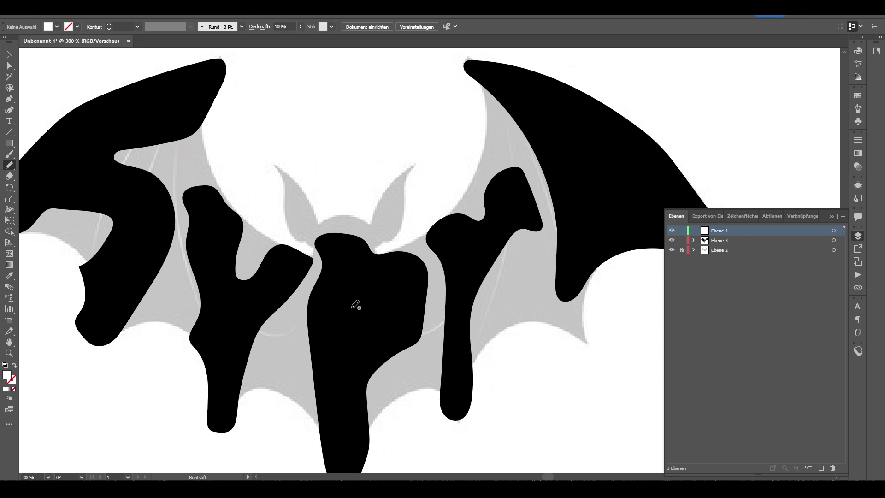
mouse_move(350, 299)
mouse_down()
mouse_move(355, 331)
mouse_move(371, 330)
mouse_move(394, 317)
mouse_move(395, 282)
mouse_move(364, 281)
mouse_move(349, 299)
mouse_up()
Step: Draw a roughly triangular white counter freehand inside the final letter on the right wing
scroll(309, 304, down, 4)
scroll(375, 280, up, 3)
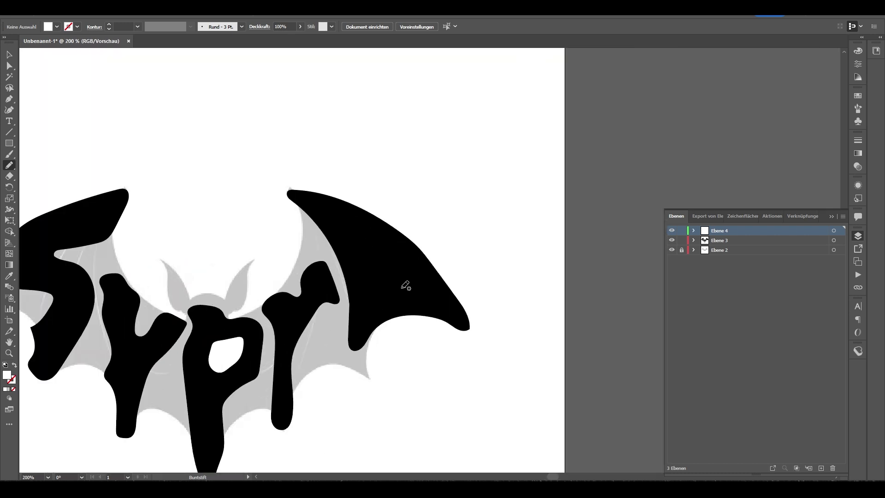
mouse_move(405, 287)
mouse_down()
mouse_move(376, 288)
mouse_move(357, 233)
mouse_move(385, 240)
mouse_move(413, 275)
mouse_move(410, 287)
mouse_up()
Step: Check the lettering on its own by hiding the bat template layer Ebene 2, and show the template again
key(ctrl+minus)
key(ctrl+minus)
key(ctrl+minus)
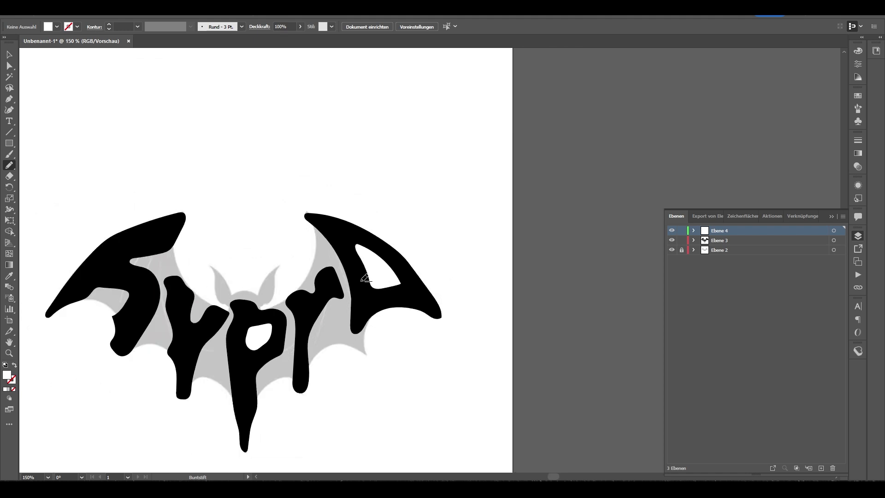
scroll(316, 329, up, 1)
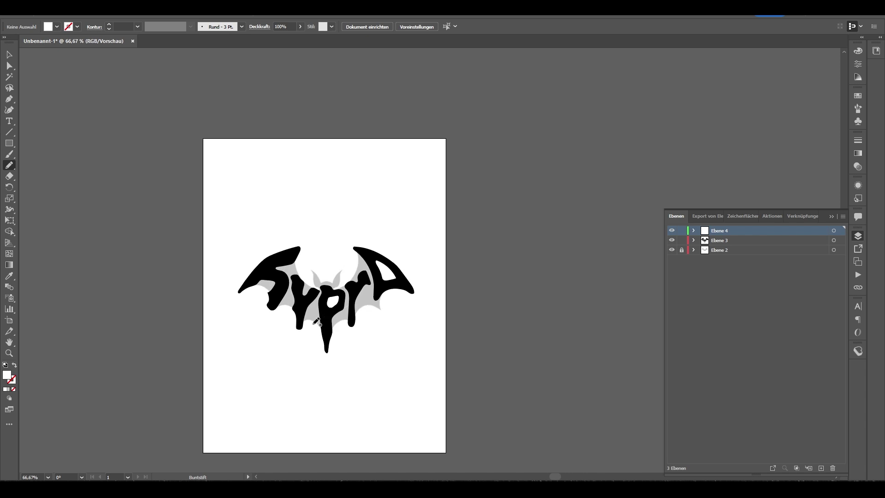
scroll(401, 310, down, 1)
click(672, 250)
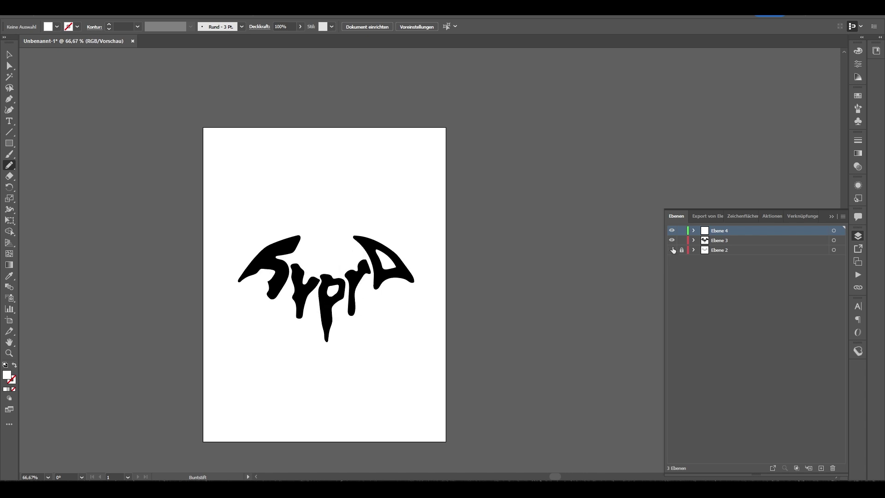
click(671, 249)
Step: Target the black lettering layer Ebene 3 and trace the bat's left ear freehand as a closed black shape
key(ctrl+plus)
key(ctrl+plus)
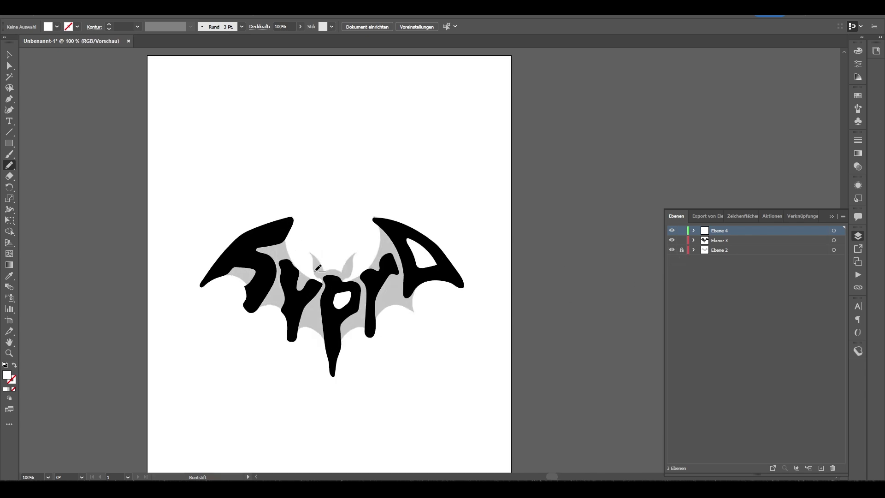
click(833, 240)
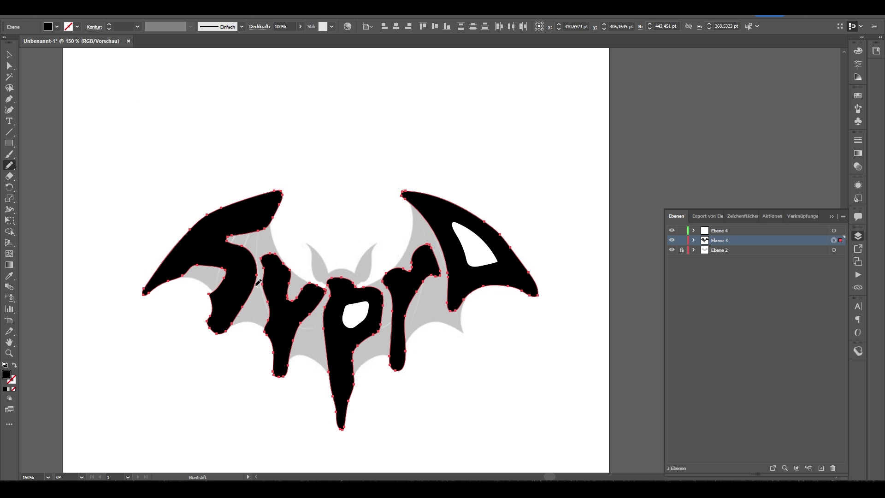
scroll(328, 256, up, 2)
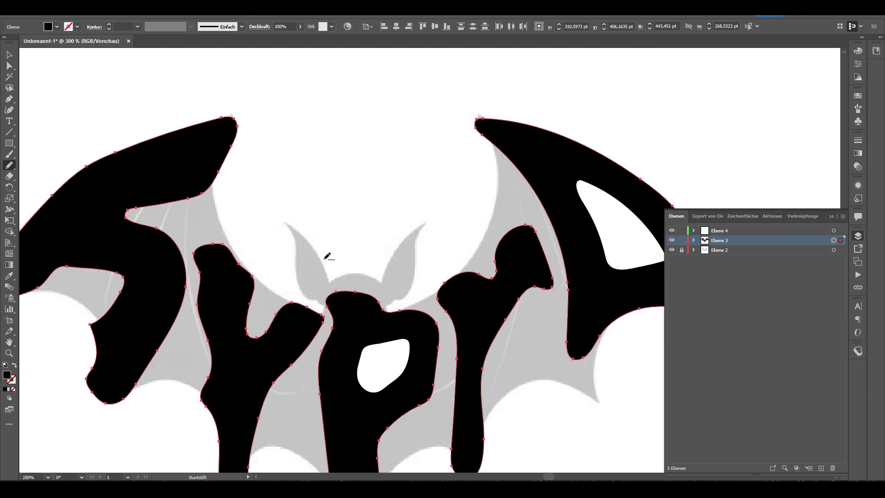
scroll(327, 257, up, 1)
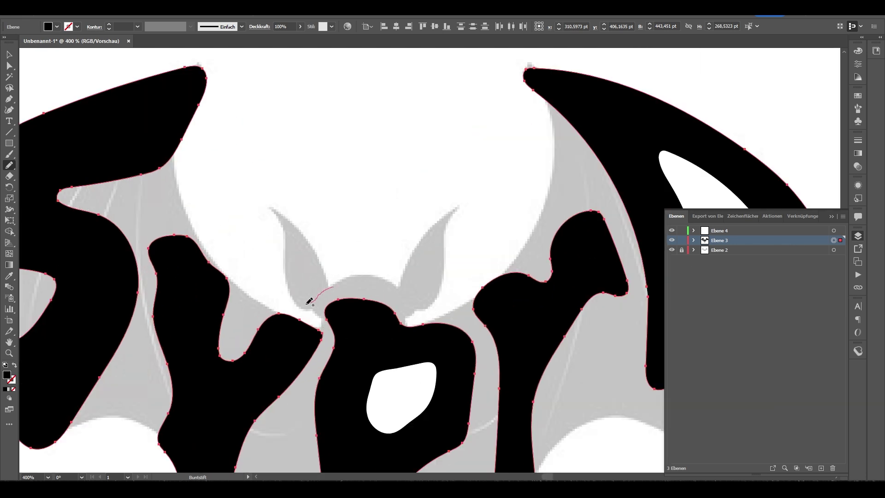
mouse_move(289, 271)
mouse_down()
mouse_move(269, 207)
mouse_move(290, 216)
mouse_move(336, 283)
mouse_up()
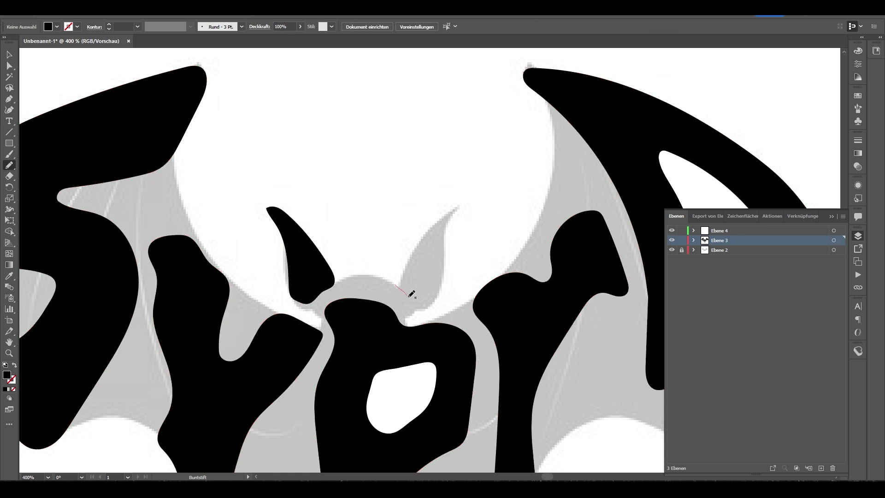
Step: Trace the bat's right ear freehand as a matching closed black shape
mouse_move(427, 308)
mouse_down()
mouse_move(441, 249)
mouse_move(463, 206)
mouse_up()
drag(399, 282, 398, 283)
key(ctrl+minus)
key(ctrl+minus)
key(ctrl+minus)
key(ctrl+minus)
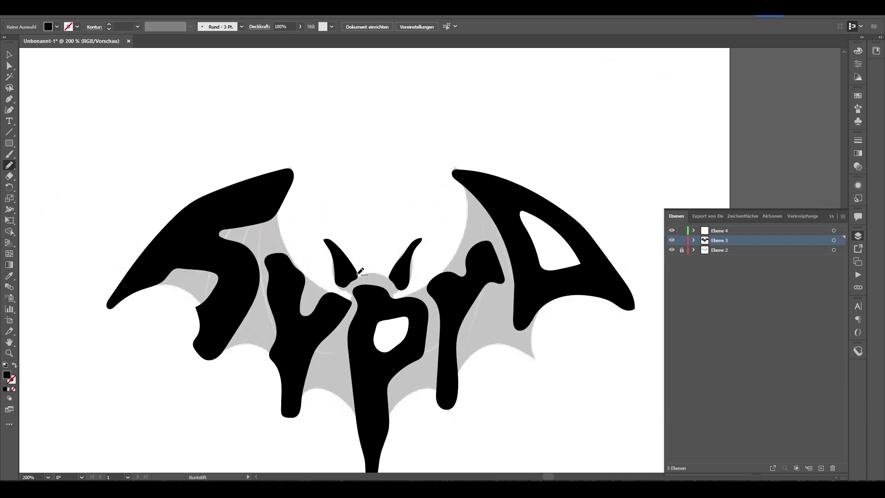
Step: Hide the bat template layer Ebene 2 and review the black lettering on its own at small and large scale
click(671, 250)
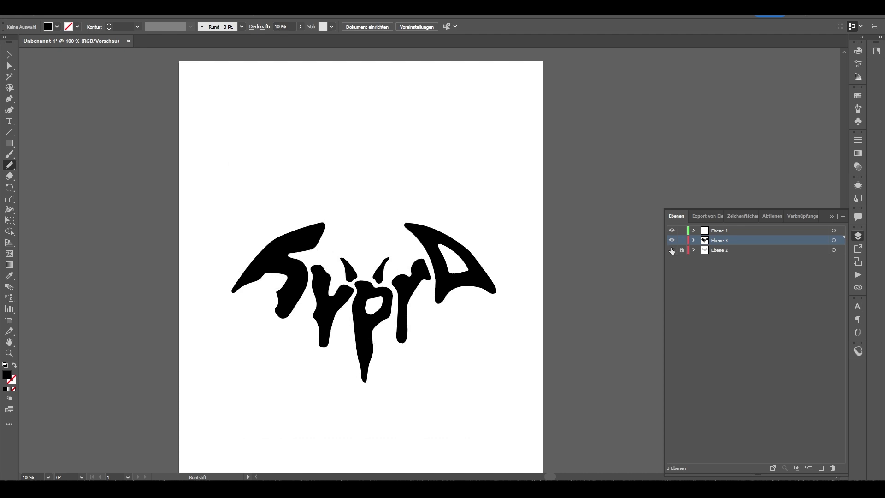
key(ctrl+minus)
key(ctrl+minus)
key(ctrl+plus)
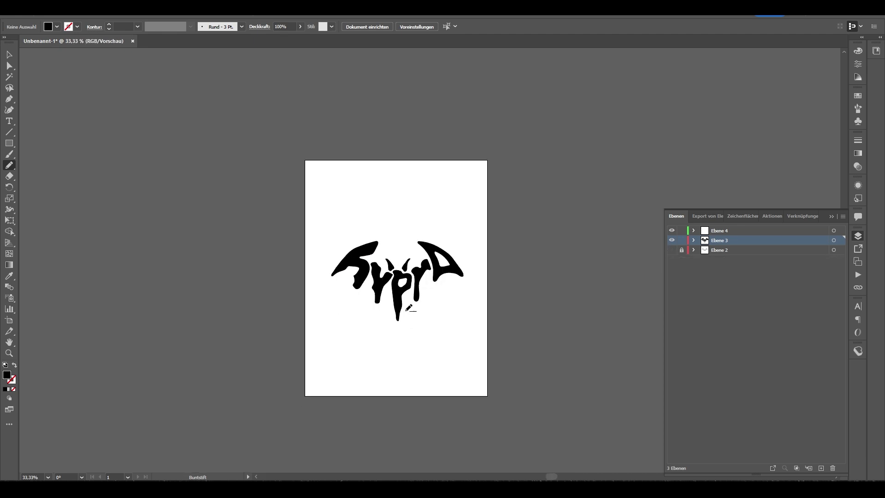
key(ctrl+plus)
key(ctrl+minus)
key(ctrl+plus)
key(ctrl+plus)
key(ctrl+plus)
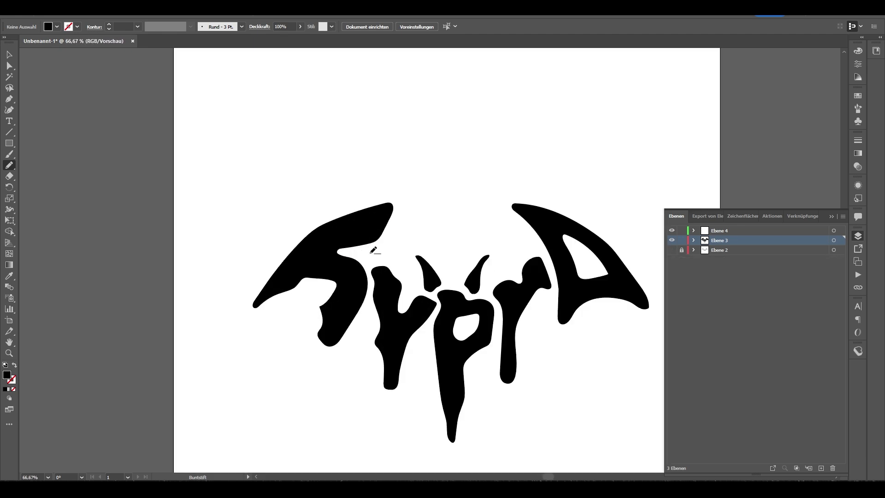
key(ctrl+plus)
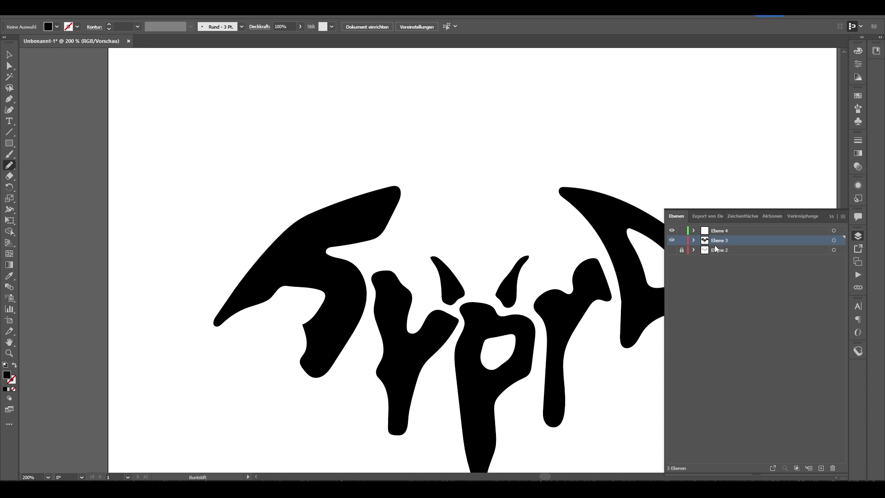
Step: Round the sharp inner corner on the lower stem of the first letter with a radius of about 9.8 pt
click(13, 57)
click(330, 283)
key(a)
scroll(318, 348, up, 2)
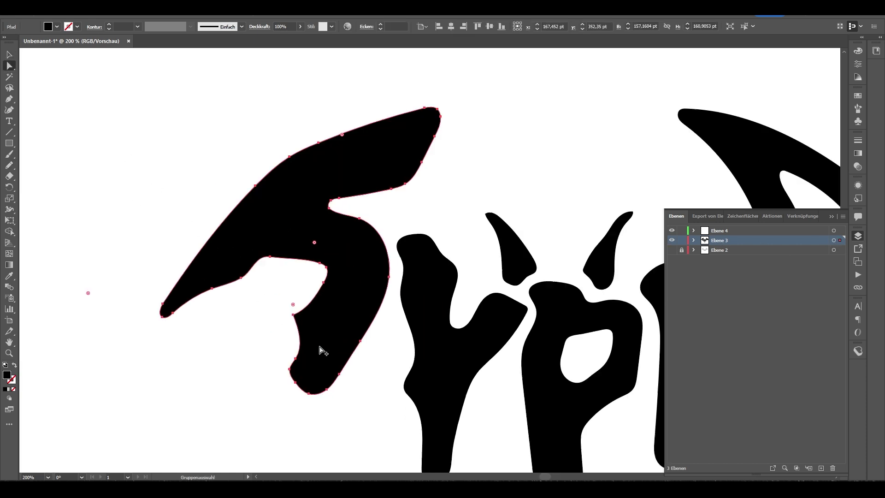
drag(293, 306, 310, 322)
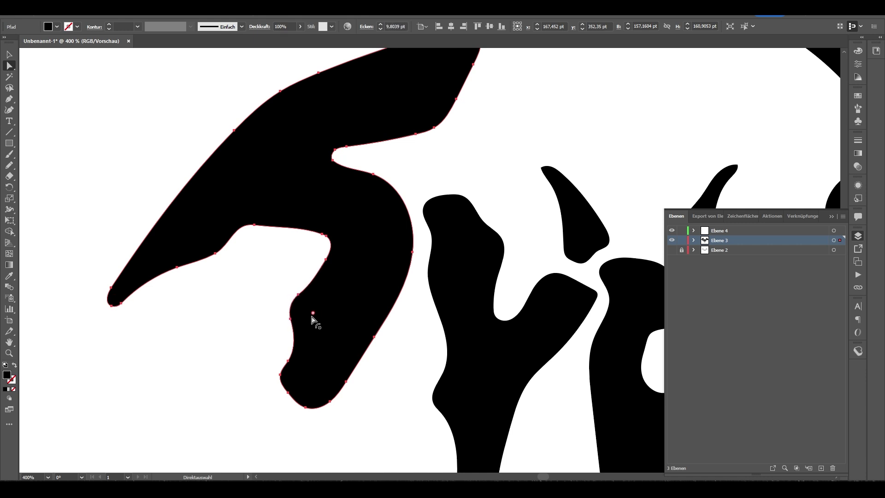
click(226, 310)
Step: Examine the central letter P's outline and the overall bat lettering for remaining rough spots and balance
scroll(236, 304, down, 2)
scroll(287, 305, down, 1)
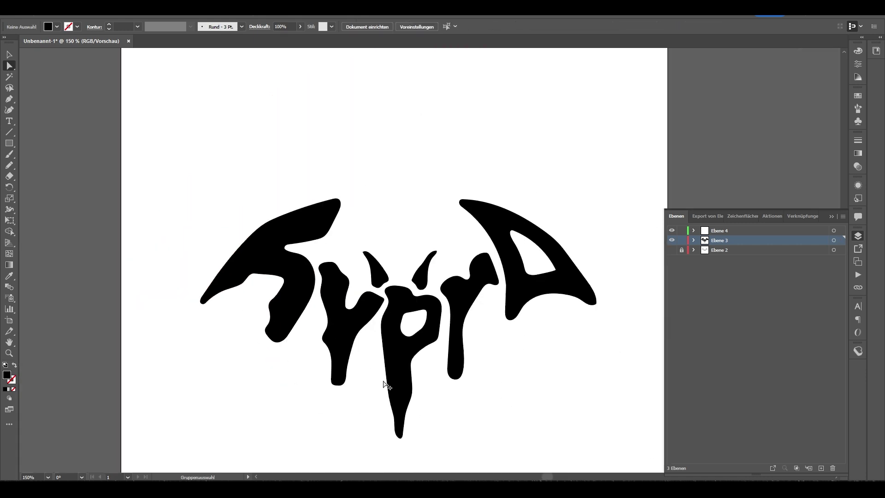
click(401, 378)
scroll(421, 403, up, 1)
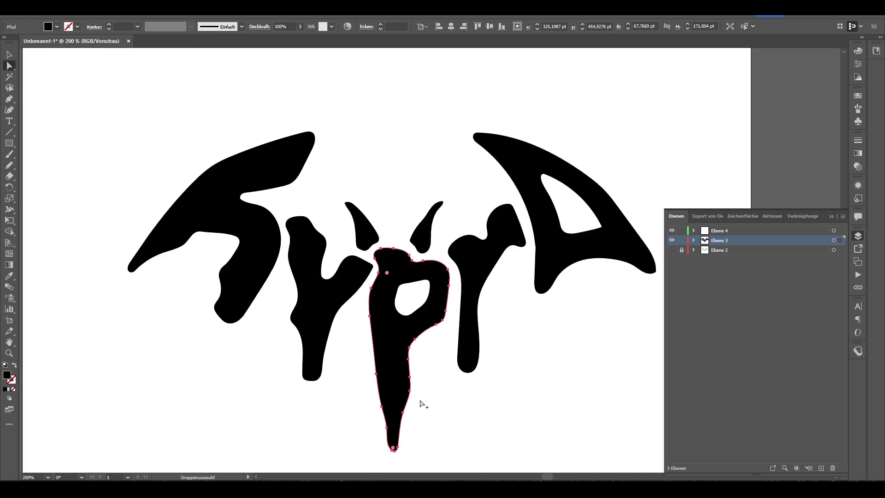
click(276, 354)
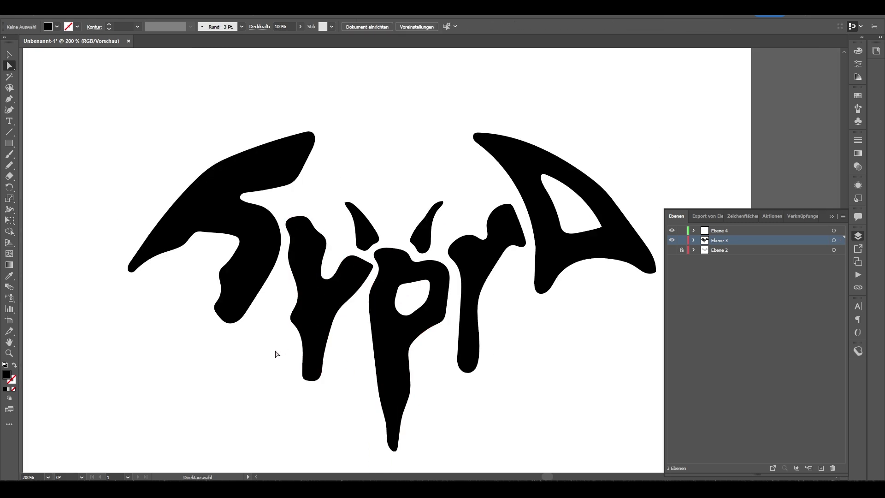
scroll(276, 354, down, 2)
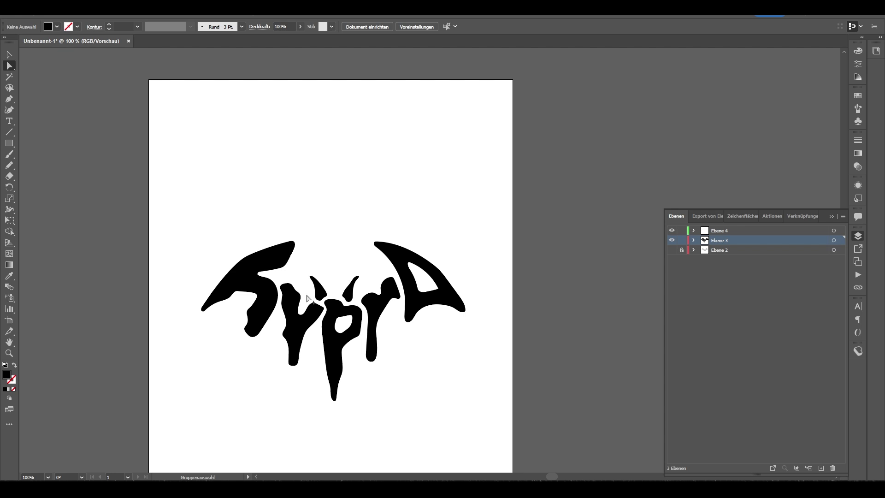
scroll(308, 299, down, 1)
scroll(336, 340, down, 1)
scroll(339, 318, up, 1)
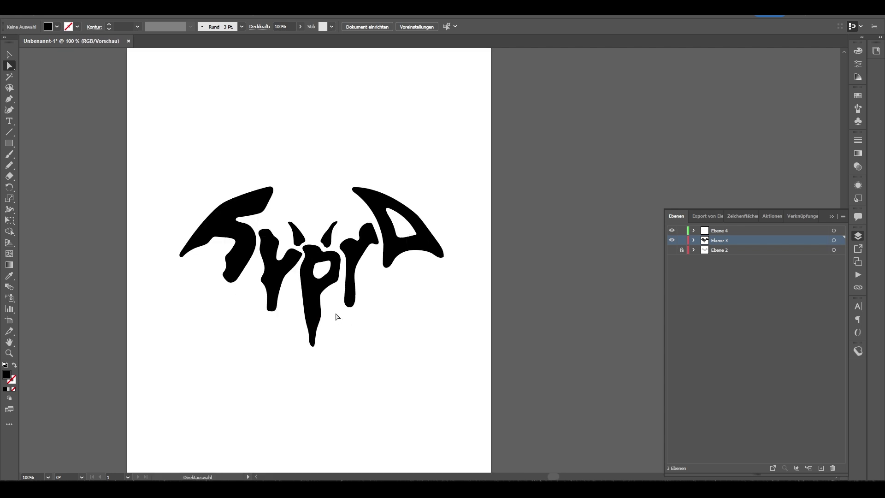
scroll(336, 317, down, 1)
scroll(309, 300, up, 1)
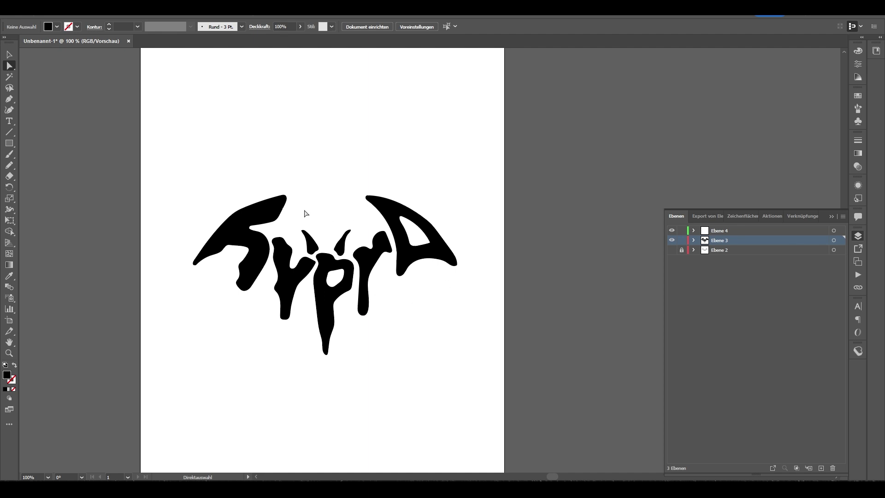
Step: Draw a small pointed black accent about 18 by 11 pt freehand beside the left wing's upper tip
scroll(304, 202, up, 1)
scroll(340, 226, up, 2)
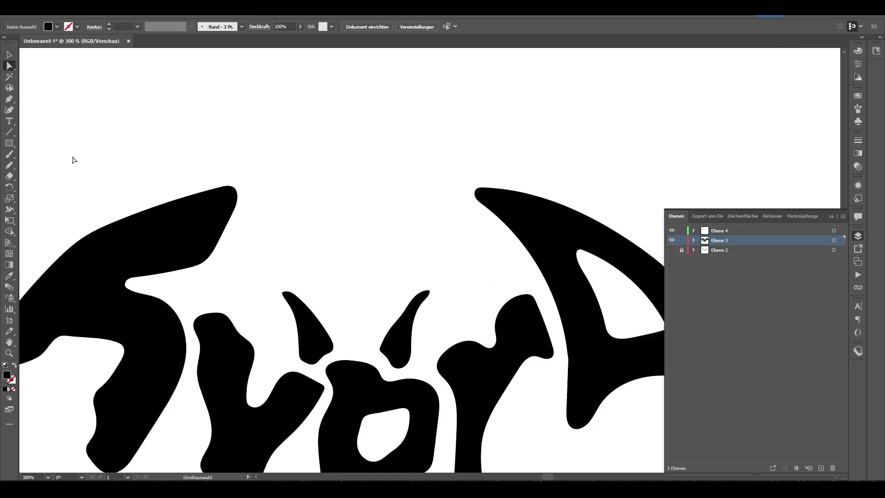
click(10, 165)
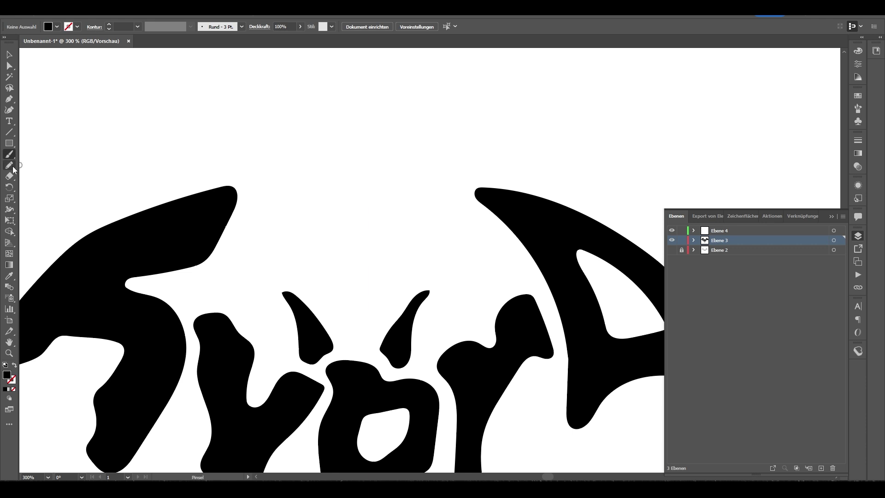
scroll(251, 201, up, 1)
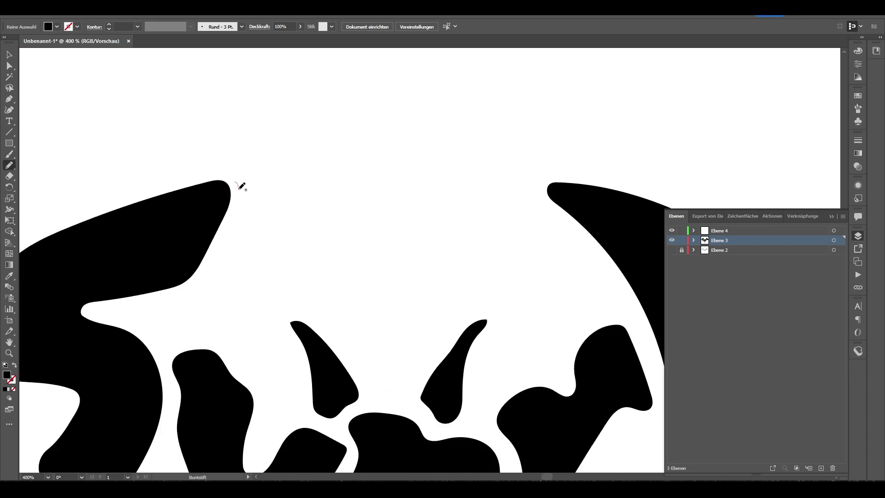
mouse_move(239, 185)
mouse_down()
mouse_move(238, 196)
mouse_move(278, 188)
mouse_move(236, 178)
mouse_up()
scroll(224, 164, down, 2)
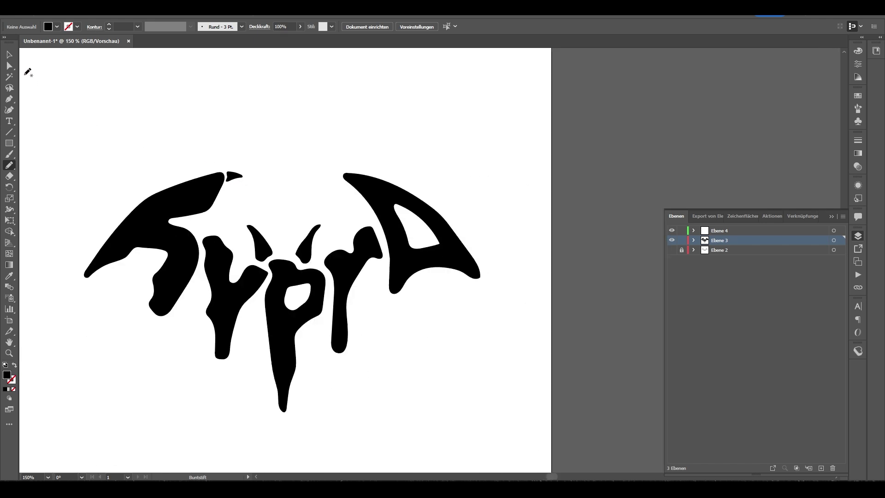
Step: Duplicate the small accent to the right wing's upper tip and reflect the copy across the vertical axis
click(8, 54)
scroll(205, 159, up, 2)
click(261, 192)
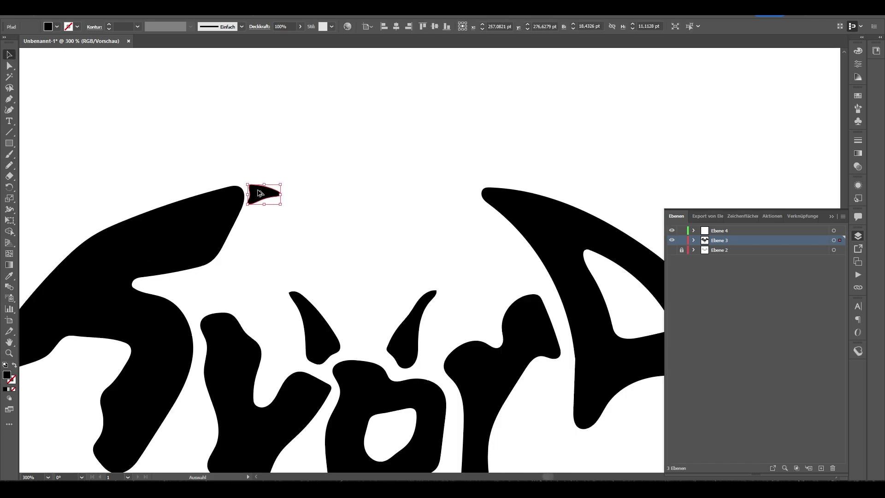
drag(260, 195, 457, 193)
right_click(456, 194)
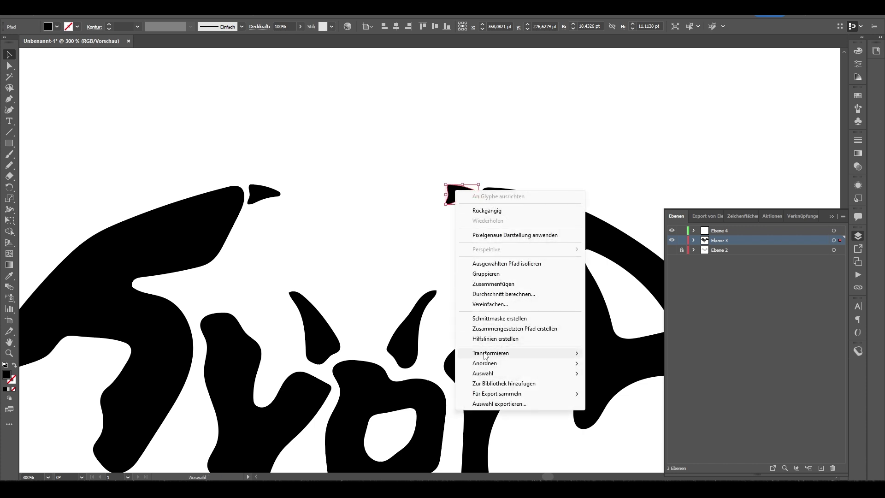
mouse_move(544, 353)
click(612, 388)
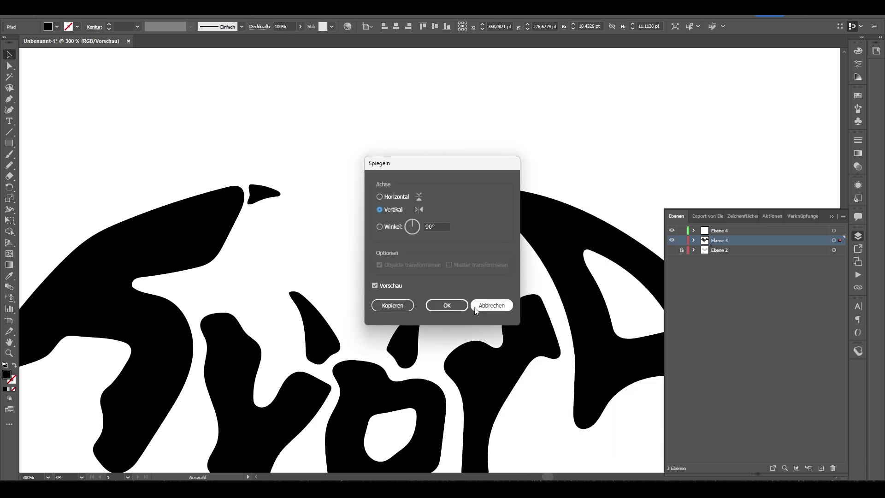
click(491, 303)
click(378, 215)
scroll(335, 235, down, 3)
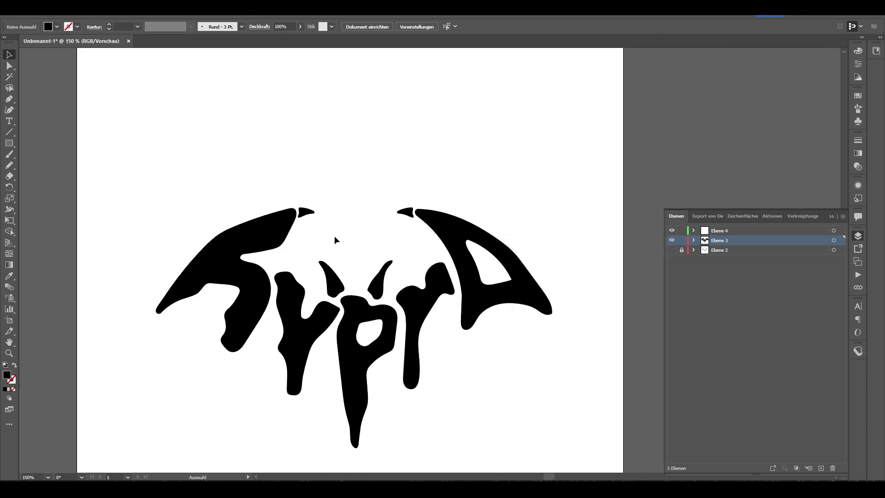
Step: Draw a small black spike about 6 by 11 pt freehand just below the left wing's lower tip
scroll(334, 236, down, 1)
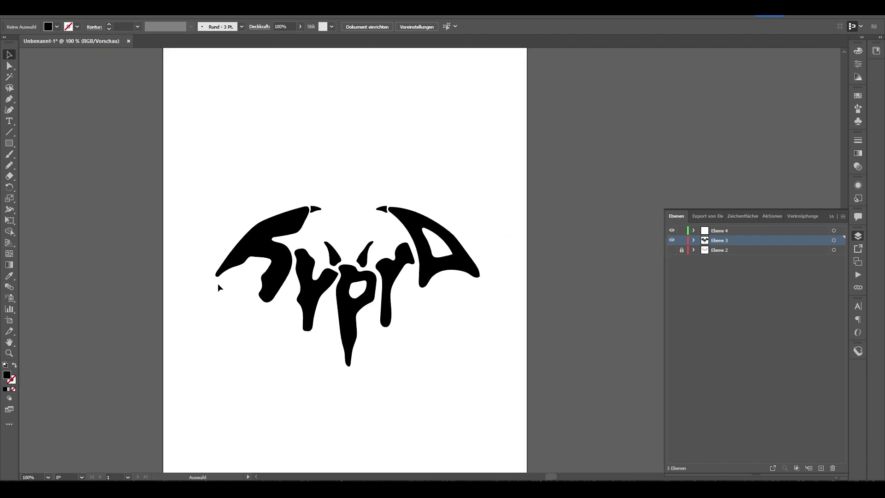
scroll(218, 283, up, 3)
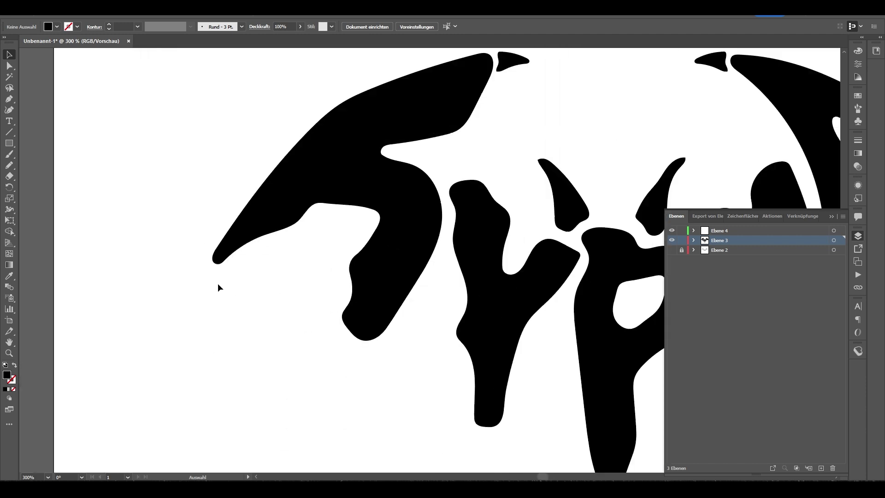
click(9, 154)
click(9, 165)
scroll(219, 271, up, 3)
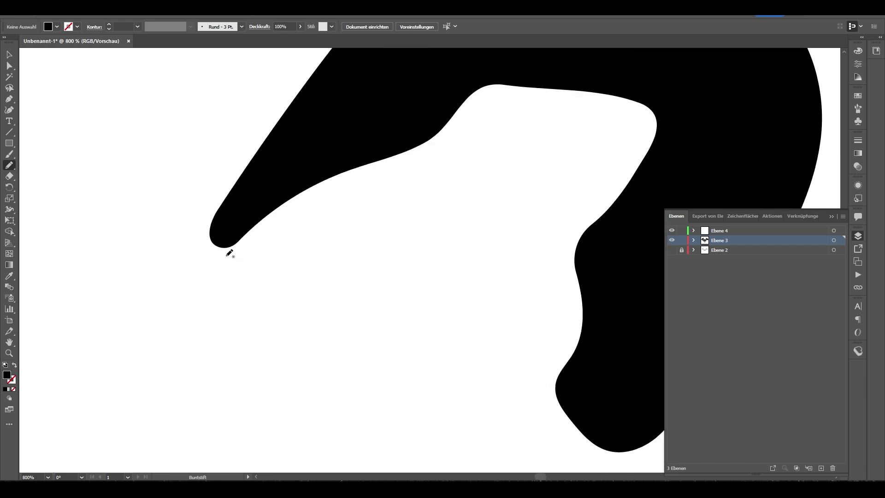
drag(205, 252, 201, 295)
key(ctrl+z)
drag(204, 257, 197, 294)
drag(227, 253, 228, 254)
key(ctrl+0)
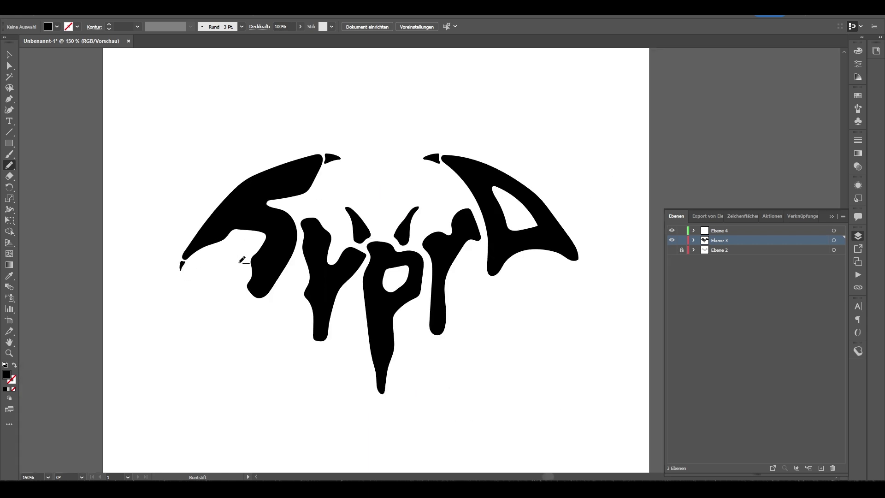
Step: Duplicate the small spike to the right wing's lower tip and reflect the copy across the vertical axis
click(10, 54)
scroll(174, 266, up, 1)
drag(180, 266, 669, 291)
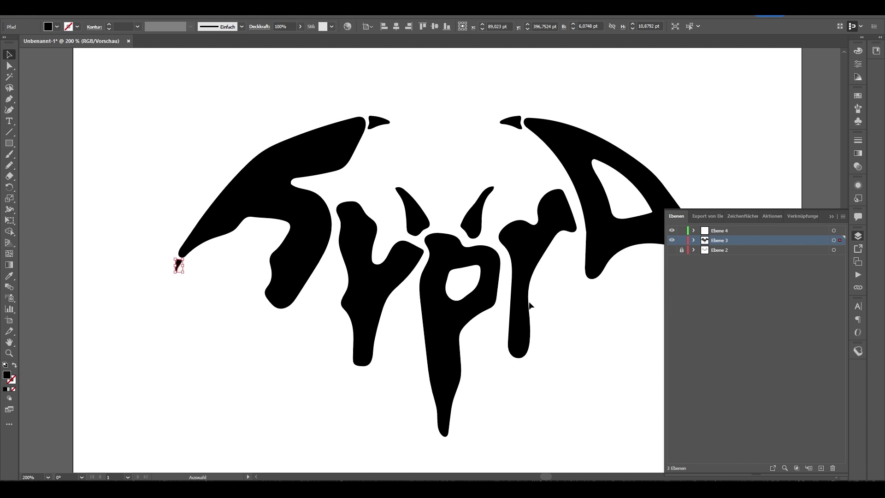
scroll(178, 259, right, 3)
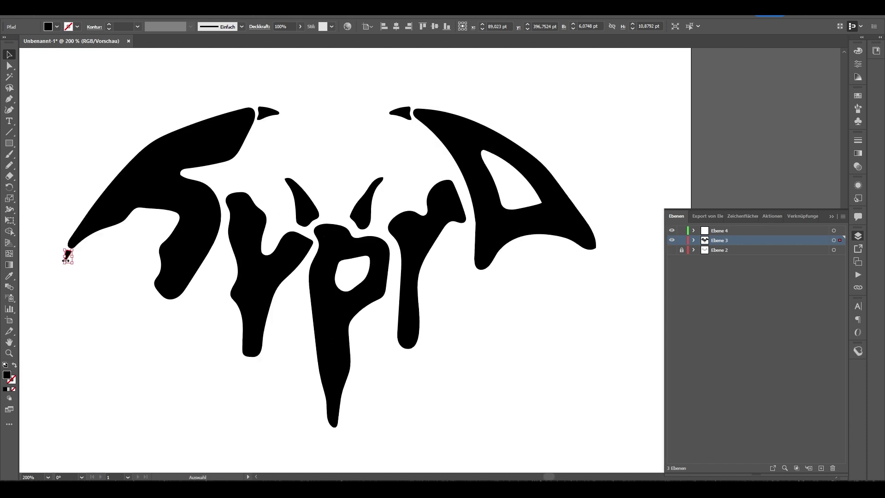
drag(68, 256, 598, 294)
right_click(598, 255)
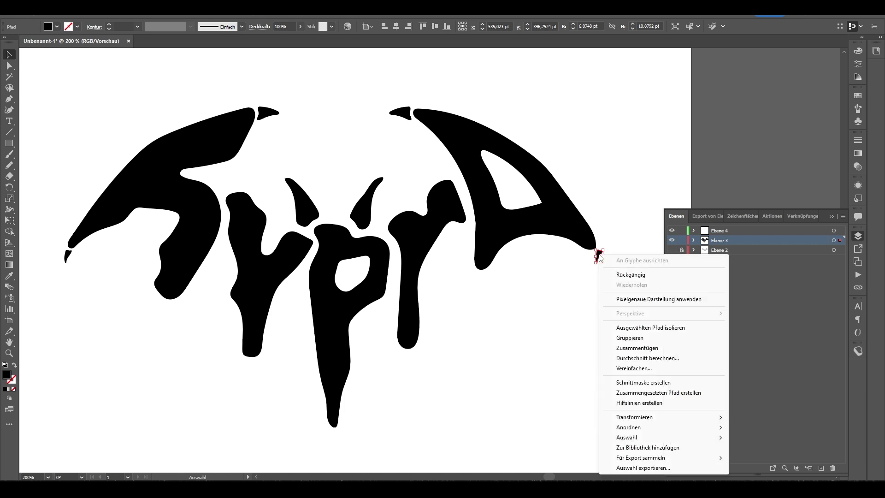
mouse_move(621, 420)
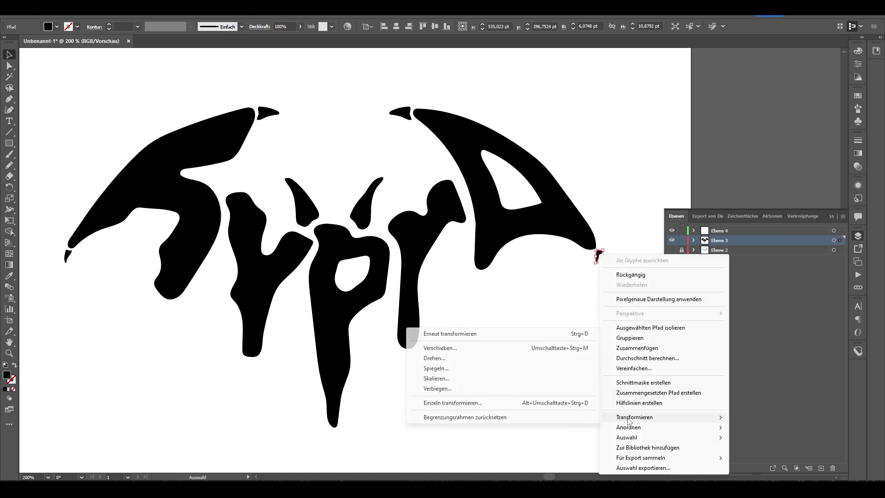
click(443, 369)
click(447, 305)
Step: Nudge the mirrored spike so it sits just below the right wing's lower tip with a small gap
scroll(594, 249, up, 4)
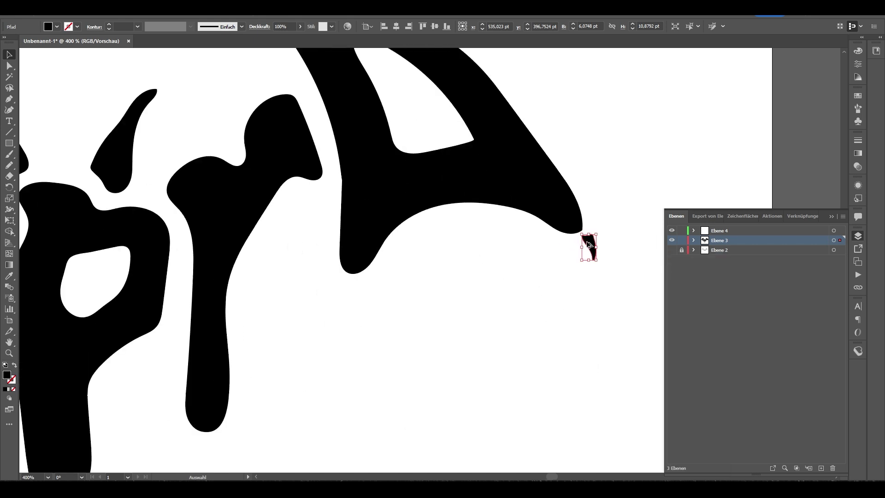
drag(595, 246, 583, 247)
scroll(482, 280, down, 2)
click(482, 280)
scroll(557, 316, down, 4)
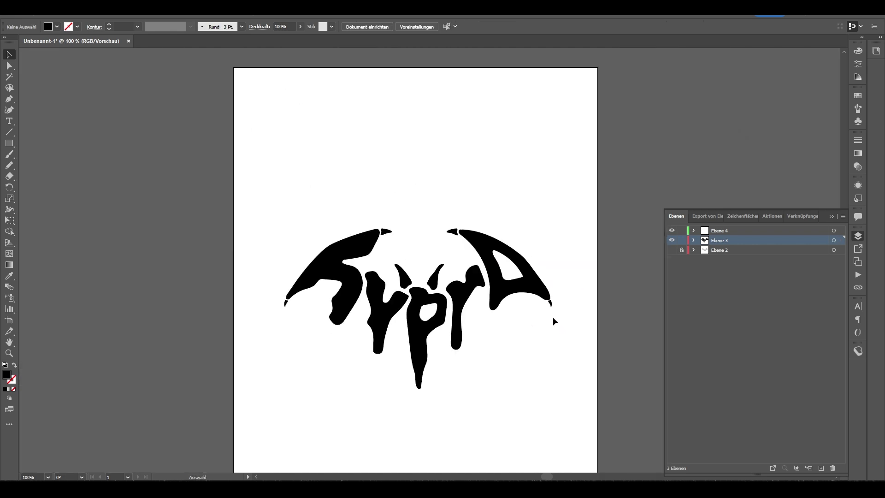
scroll(554, 310, up, 3)
scroll(555, 295, up, 1)
drag(539, 298, 539, 303)
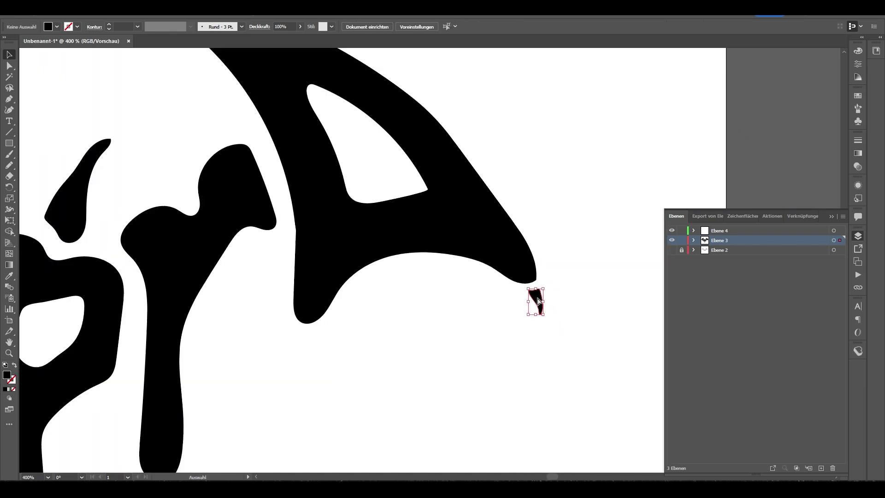
click(507, 323)
scroll(507, 322, down, 2)
scroll(552, 337, down, 2)
scroll(433, 347, down, 1)
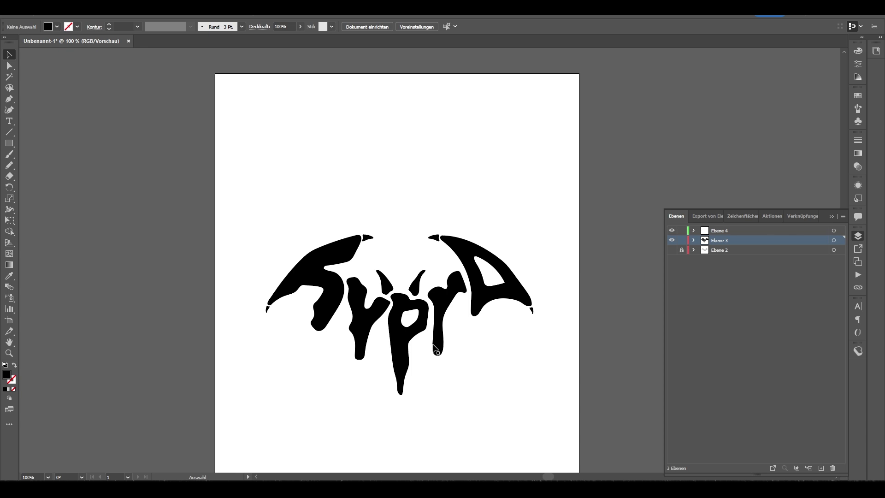
scroll(439, 371, up, 1)
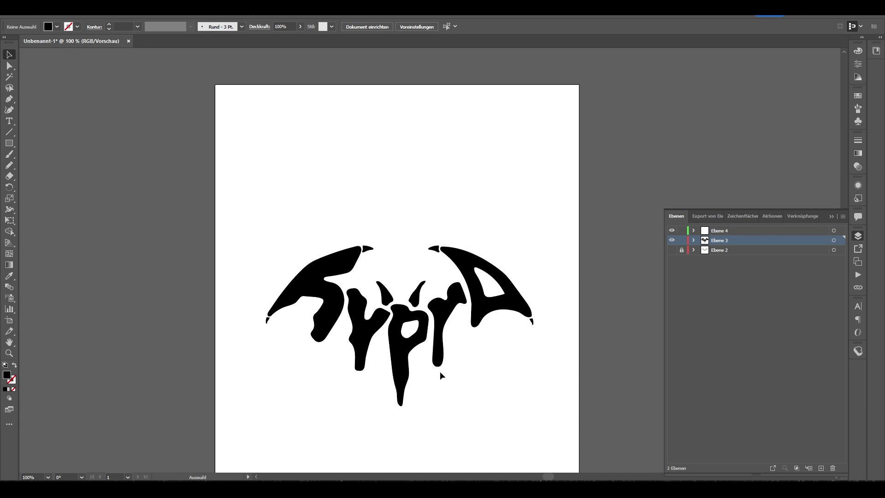
scroll(405, 355, down, 1)
scroll(405, 355, down, 1)
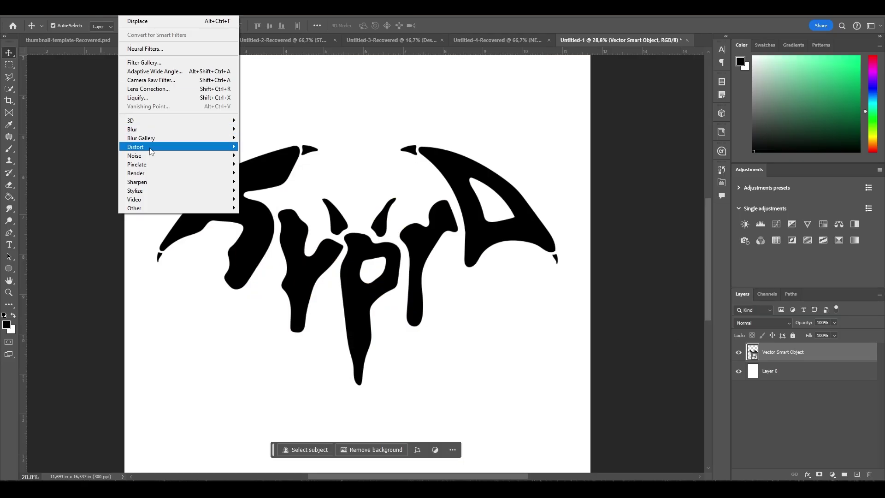
Step: Try the Displace filter on the lettering with horizontal and vertical scales of 5, inspect the edges, and undo it
mouse_move(149, 146)
click(258, 146)
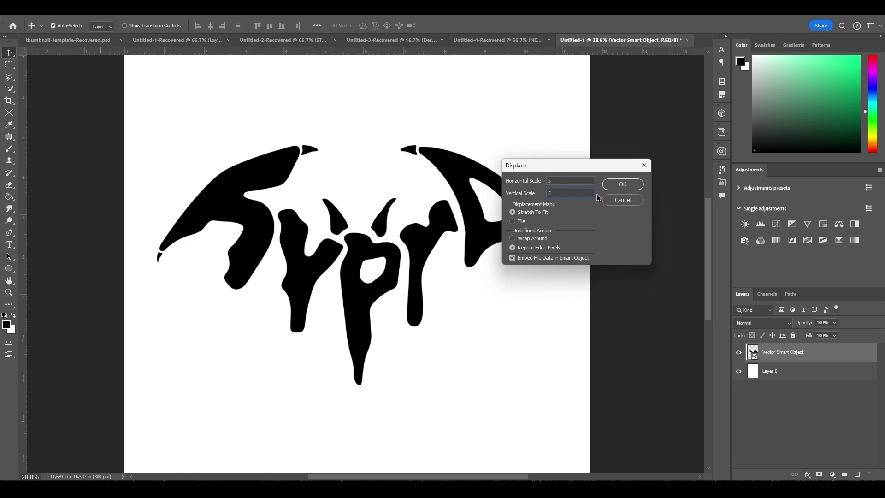
click(622, 184)
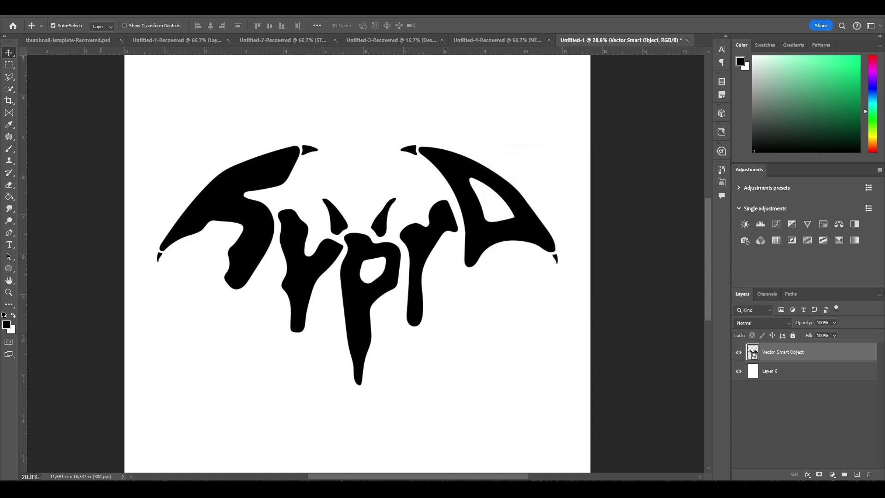
scroll(373, 265, down, 2)
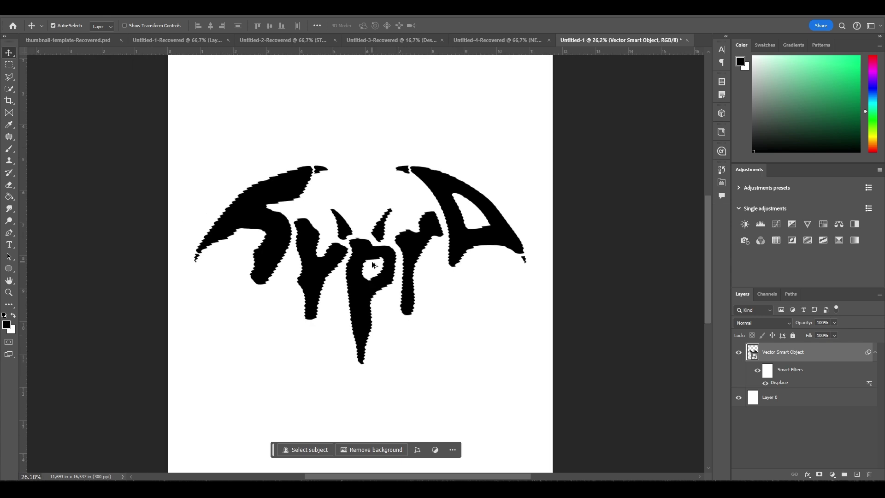
scroll(371, 269, down, 7)
scroll(369, 291, up, 5)
key(ctrl+z)
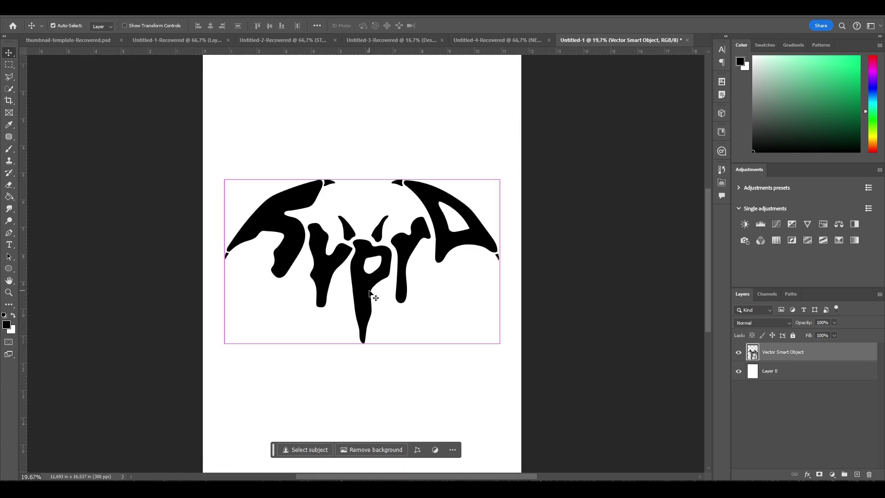
scroll(370, 292, up, 2)
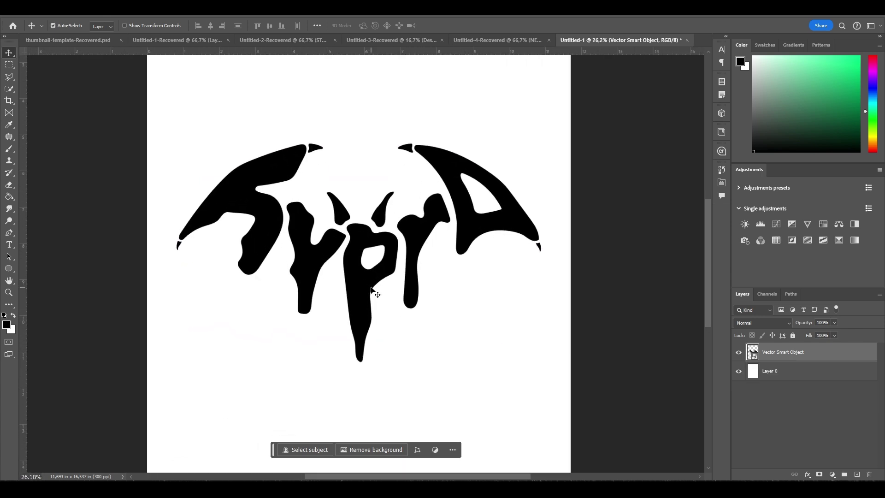
Step: Try the Displace filter on the lettering with horizontal and vertical scales of 10, inspect the edges, and undo it
click(105, 10)
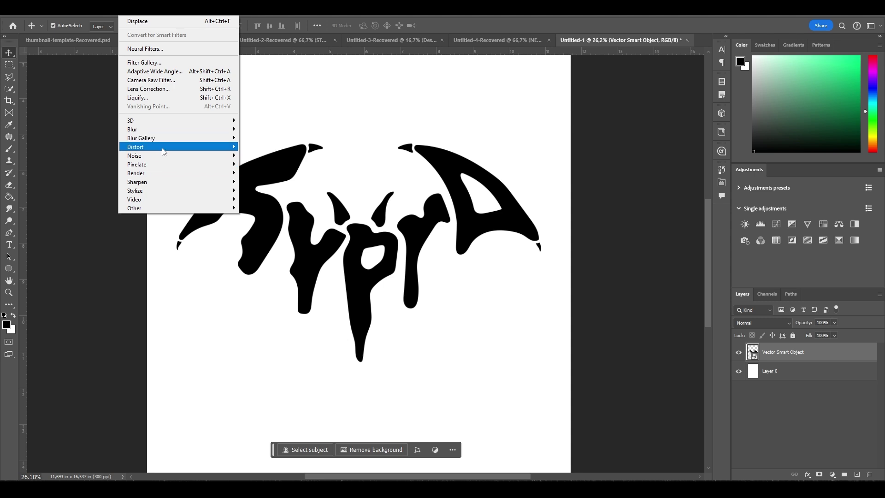
mouse_move(164, 151)
click(258, 147)
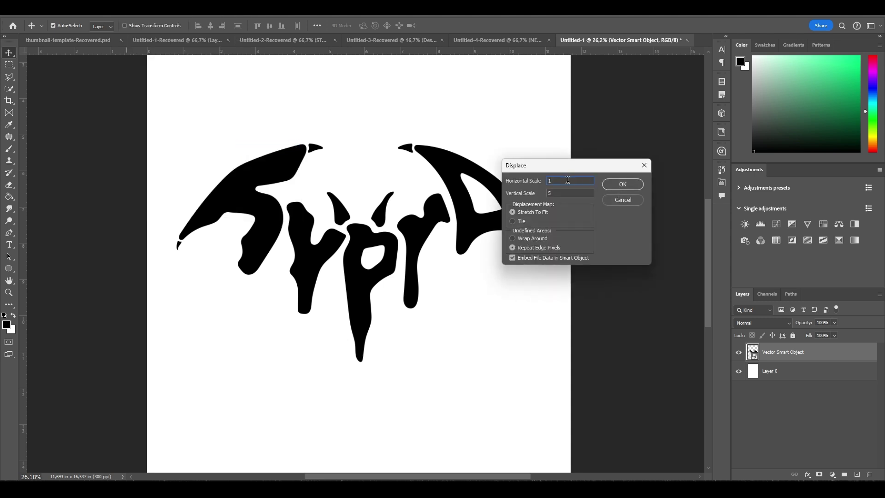
key(Tab)
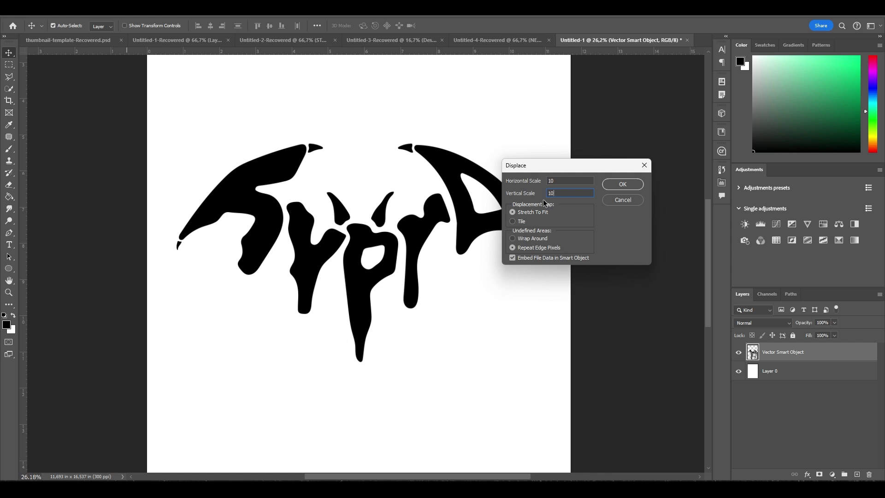
click(631, 186)
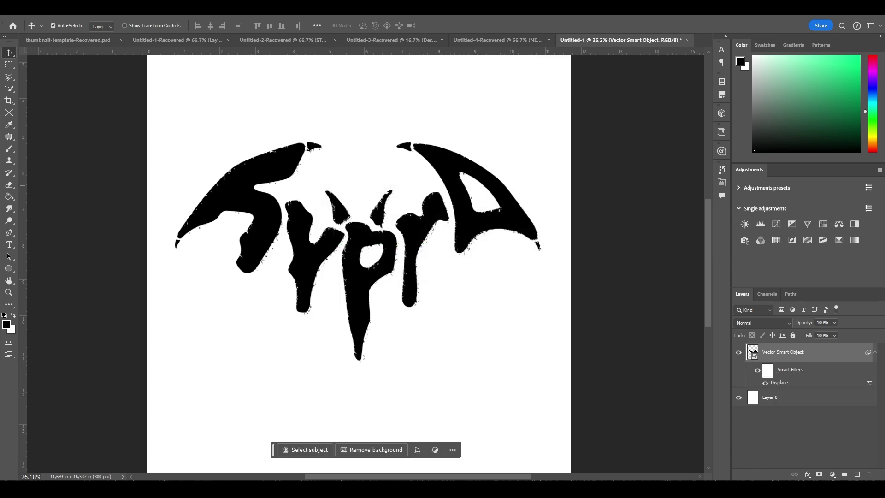
scroll(372, 220, up, 4)
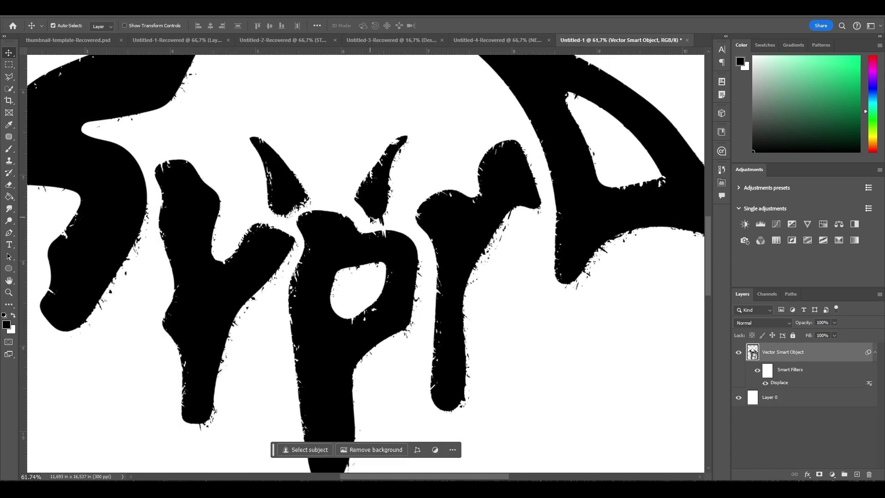
scroll(372, 220, down, 4)
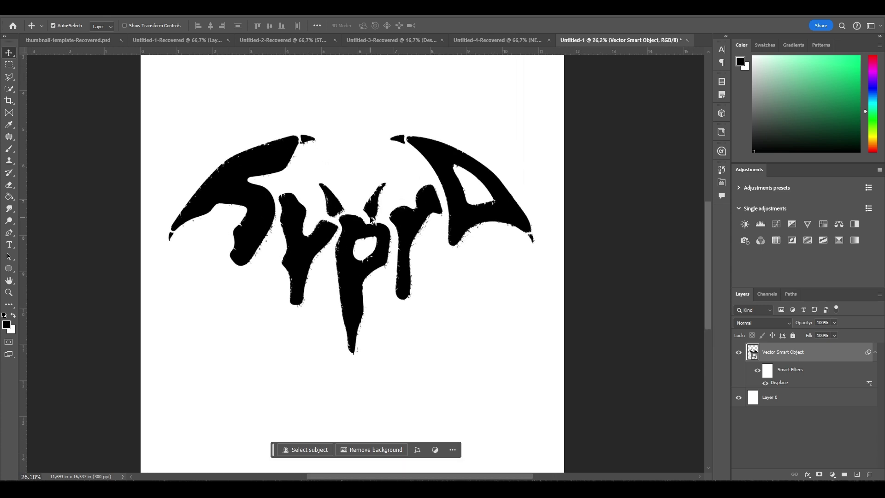
key(ctrl+z)
Step: Try the Displace filter on the lettering with horizontal and vertical scales of 15, inspect the edges closely, and undo it
click(53, 26)
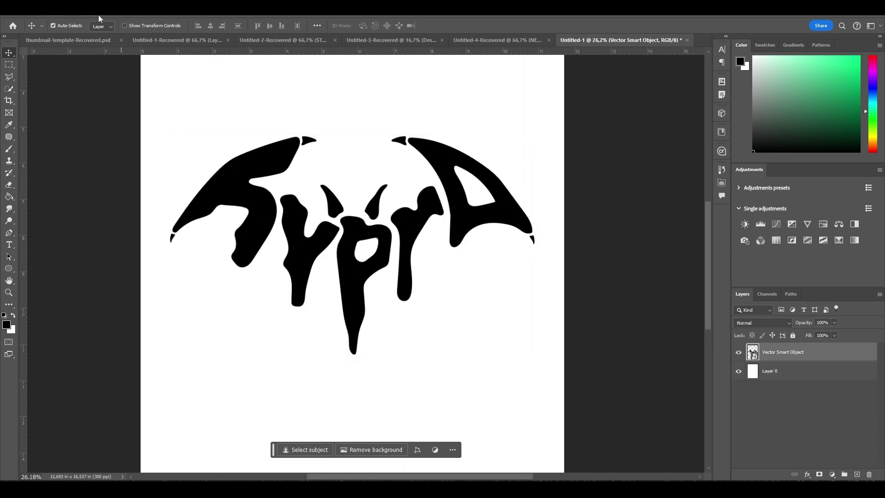
click(125, 9)
mouse_move(205, 147)
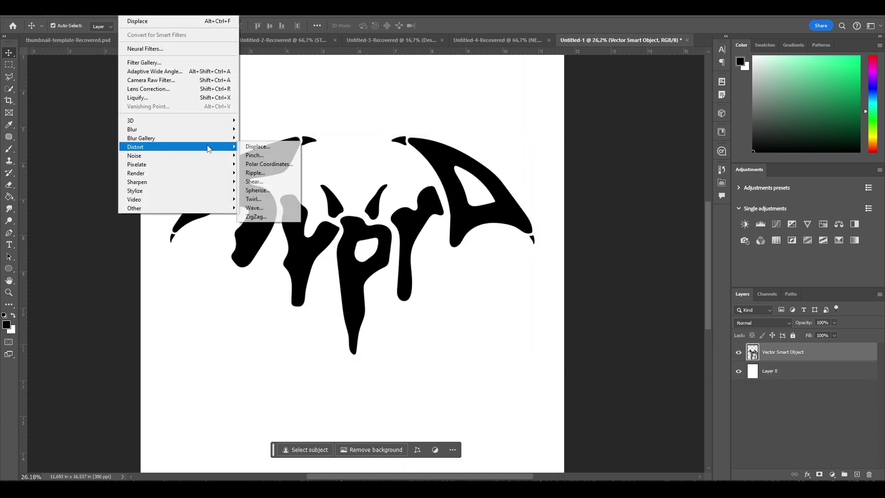
click(257, 147)
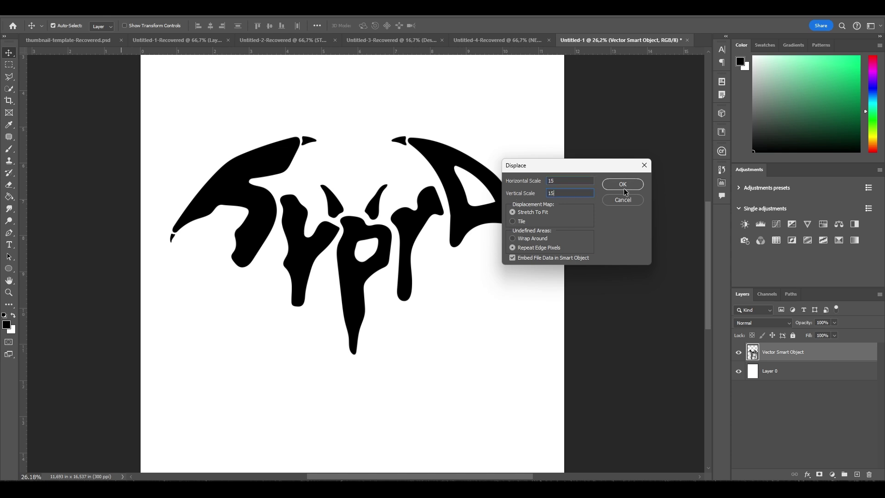
click(624, 187)
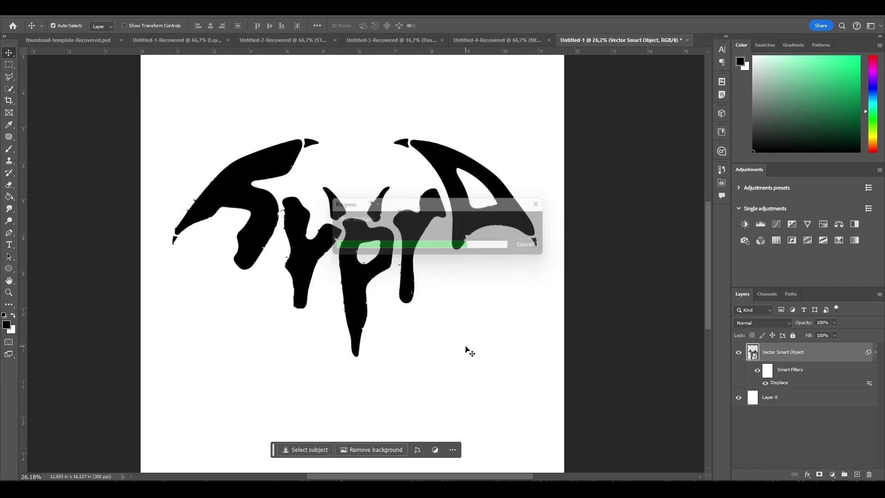
scroll(378, 271, up, 5)
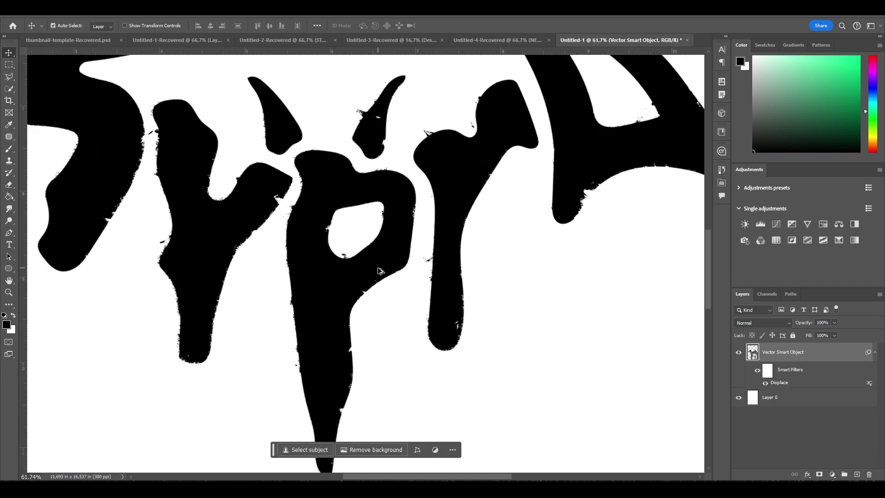
scroll(378, 271, up, 4)
scroll(312, 273, down, 6)
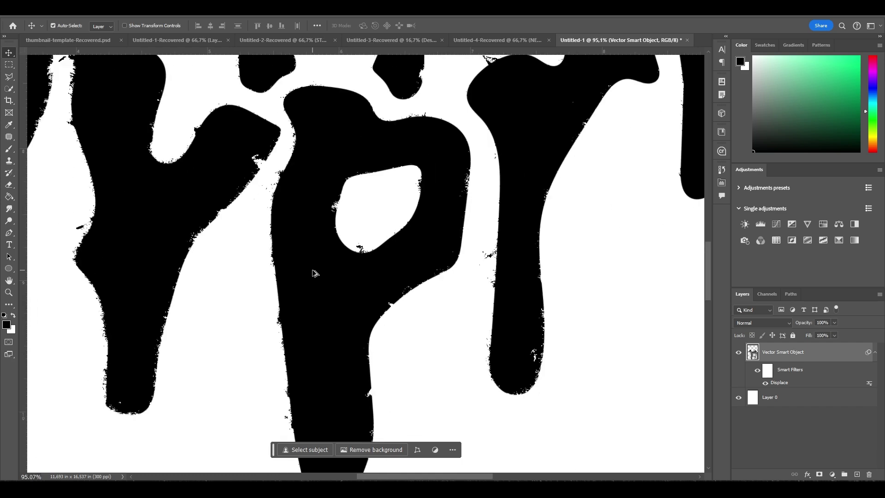
scroll(312, 273, down, 4)
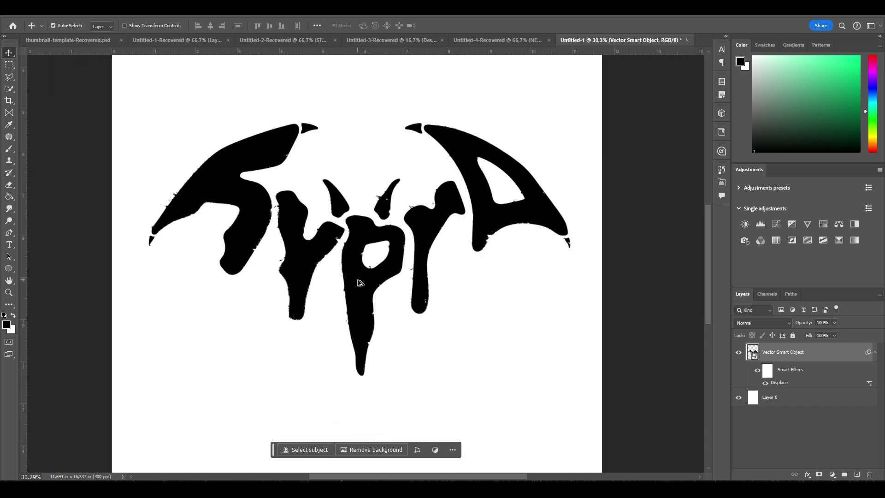
key(ctrl+z)
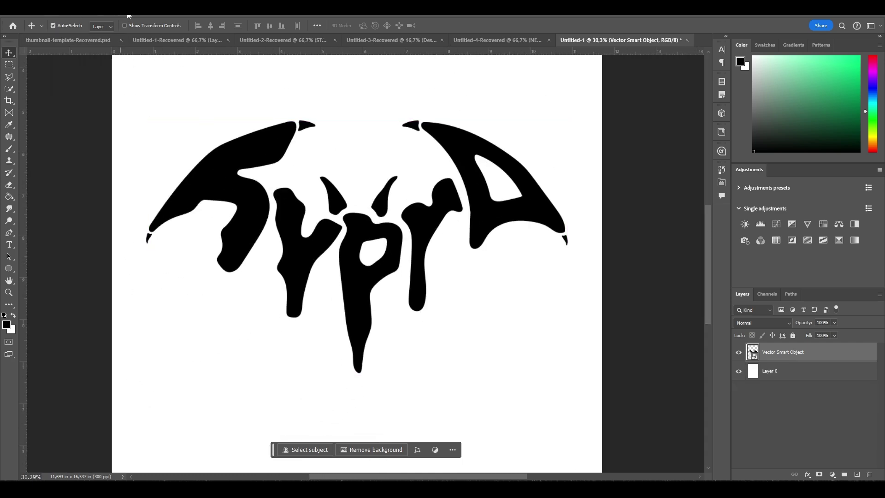
click(128, 16)
mouse_move(207, 144)
click(272, 147)
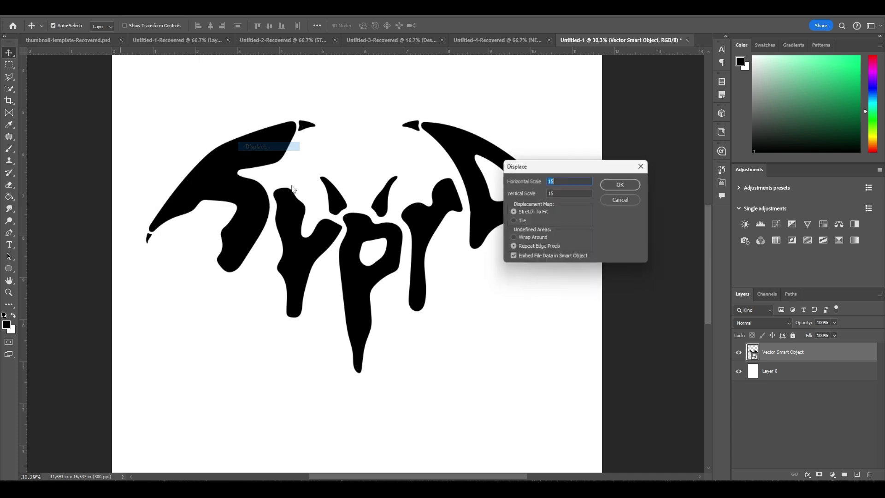
click(622, 199)
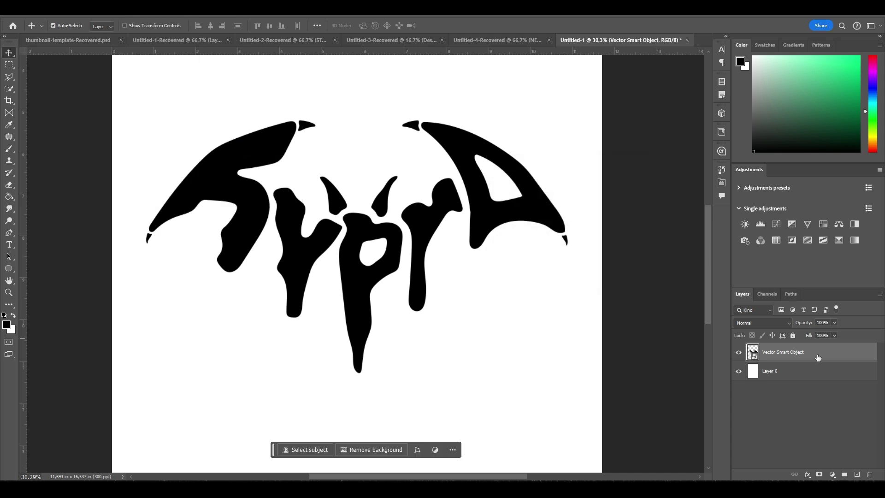
right_click(817, 357)
Step: Apply a Gaussian Blur smart filter with a radius of 4.5 pixels to the lettering smart object
click(125, 17)
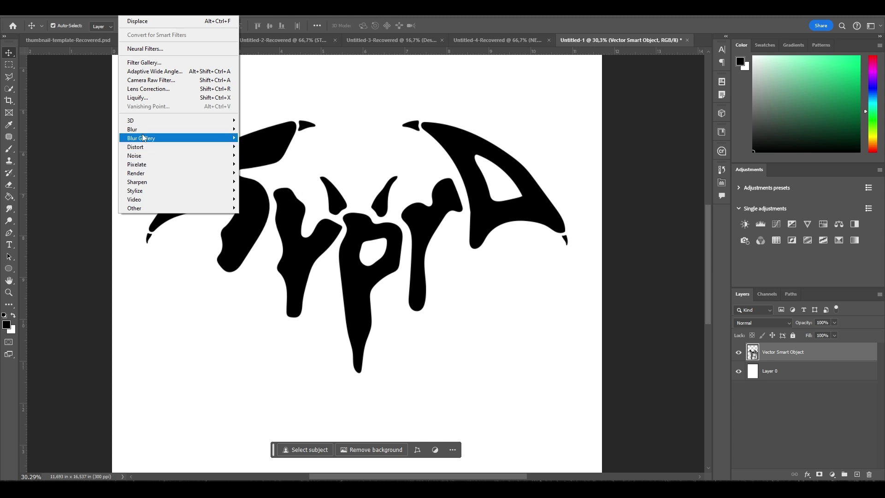
mouse_move(146, 132)
click(272, 164)
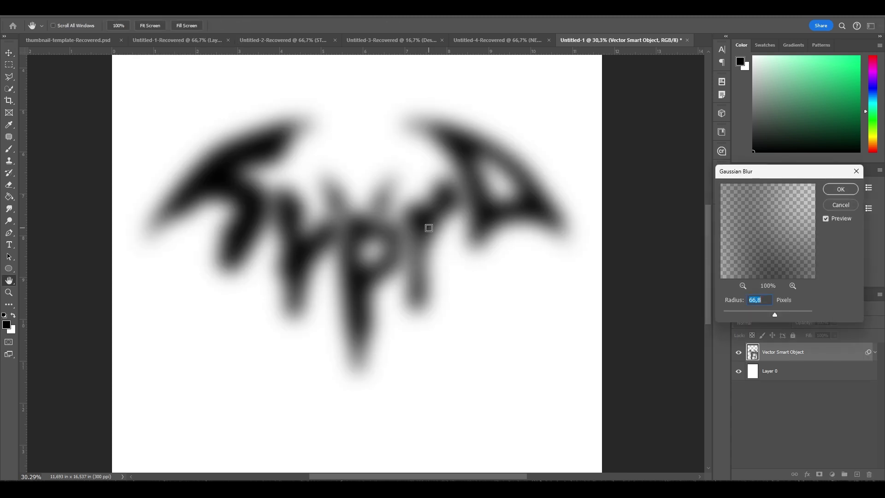
mouse_move(754, 317)
mouse_down()
mouse_move(738, 315)
mouse_move(746, 316)
mouse_up()
click(840, 189)
key(v)
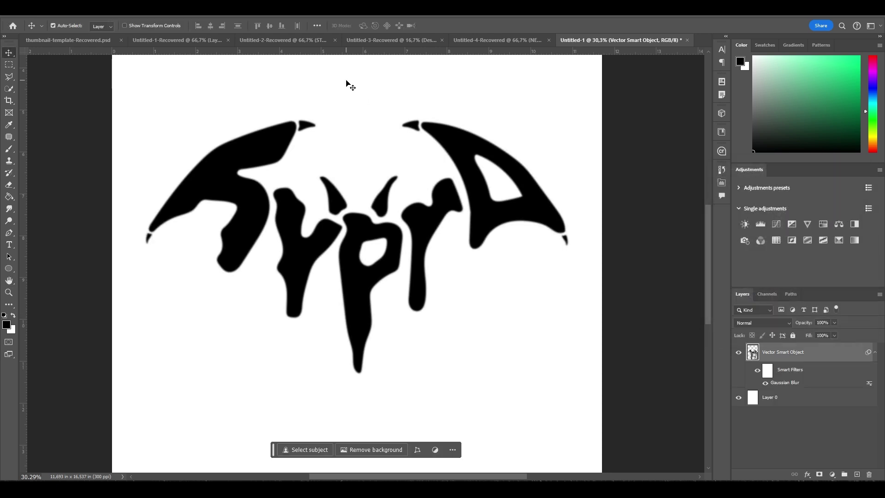
Step: Apply an Add Noise smart filter with Uniform distribution and an amount of about 65% to the blurred lettering
click(131, 7)
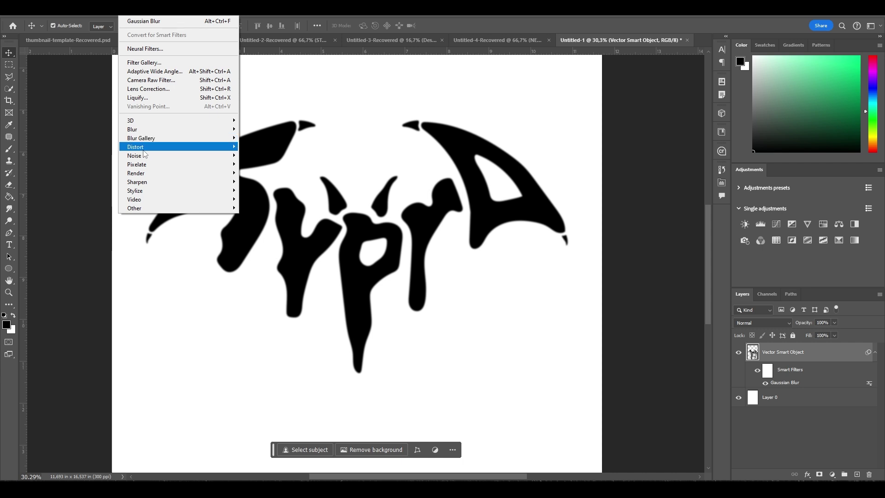
mouse_move(141, 158)
click(258, 156)
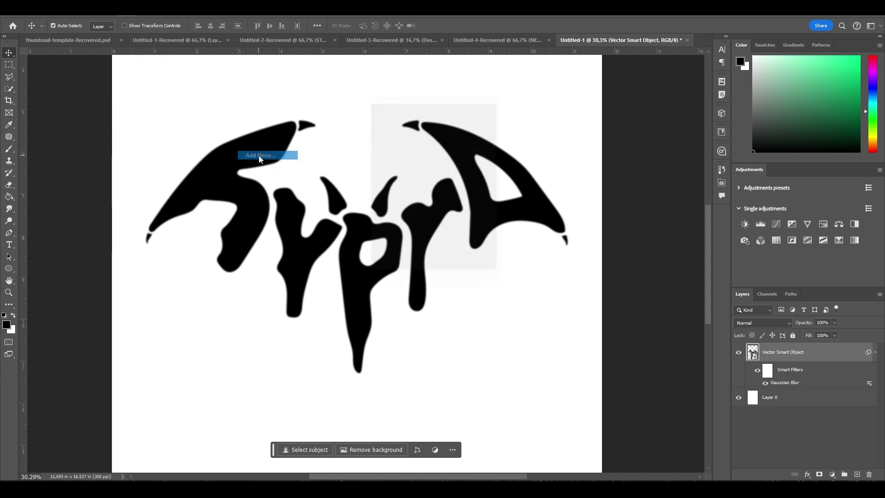
drag(408, 231, 418, 228)
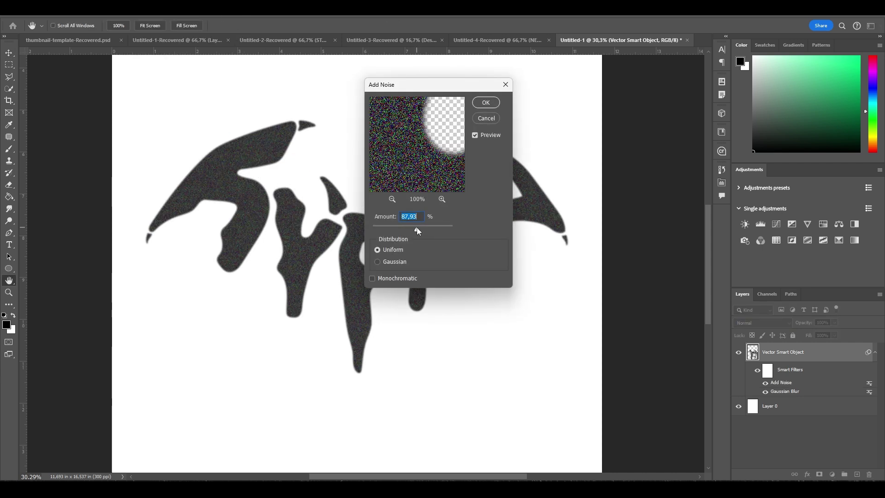
click(486, 102)
click(488, 103)
Step: Add a Threshold adjustment layer above the lettering and raise its level close to the bright end of the histogram
click(816, 353)
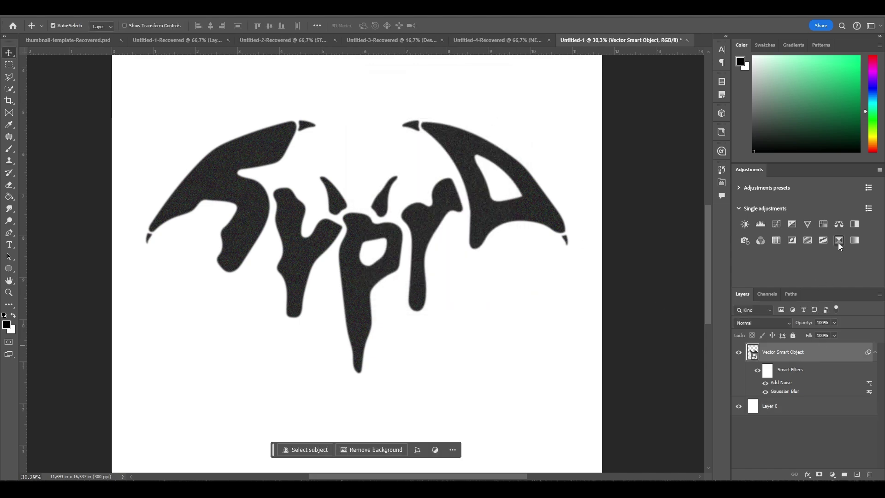
click(823, 239)
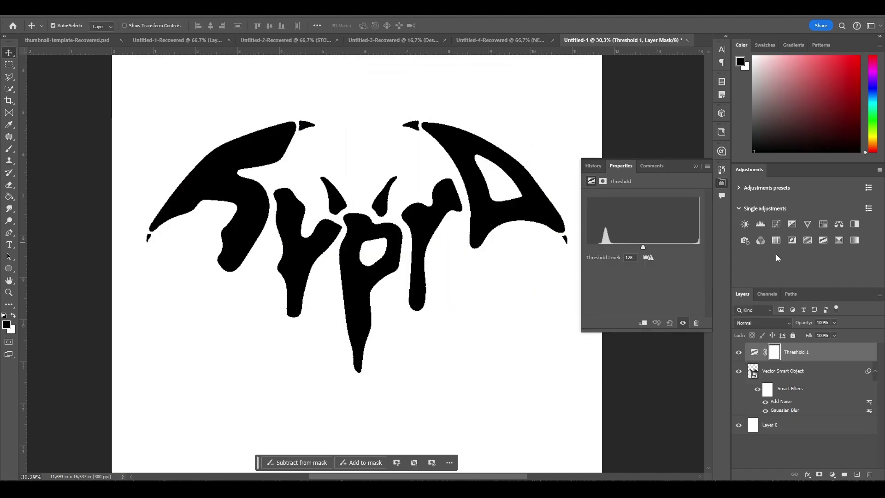
scroll(394, 276, up, 5)
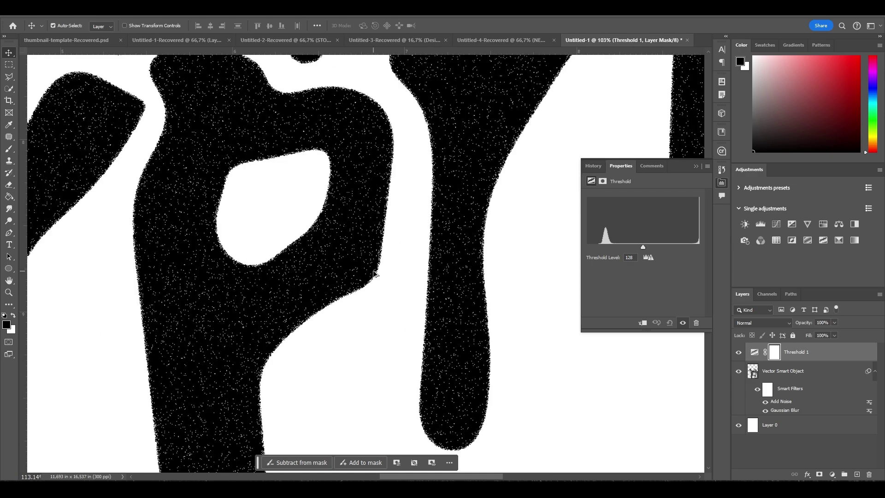
drag(643, 247, 684, 255)
scroll(415, 277, down, 5)
Step: Increase the radius of the lettering's Gaussian Blur smart filter to 8.0 pixels
click(785, 412)
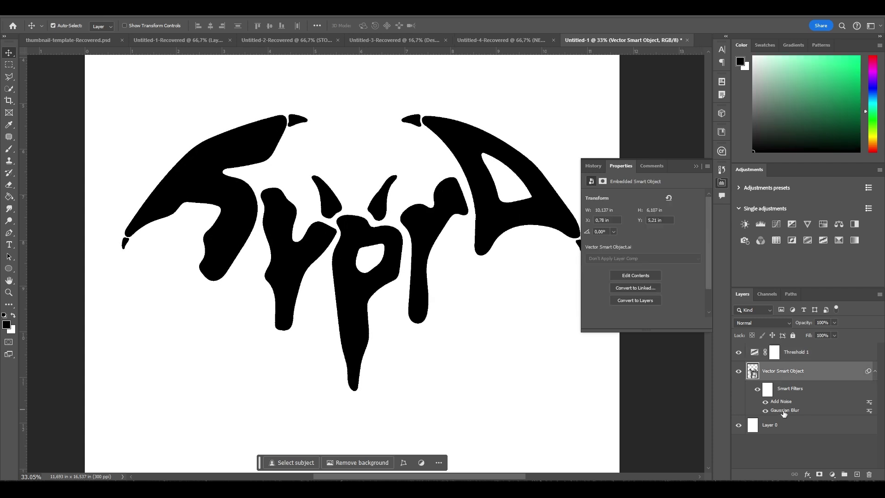
double_click(785, 411)
click(458, 195)
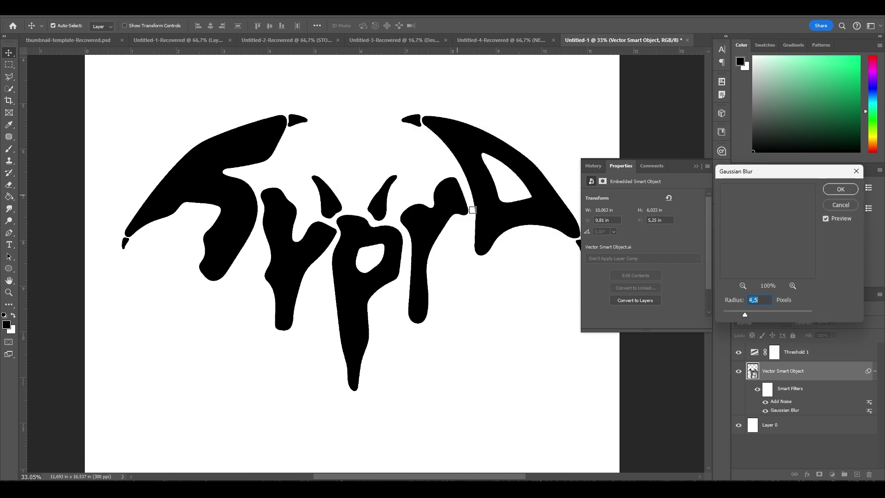
mouse_move(753, 315)
mouse_down()
mouse_move(763, 315)
mouse_move(755, 316)
mouse_up()
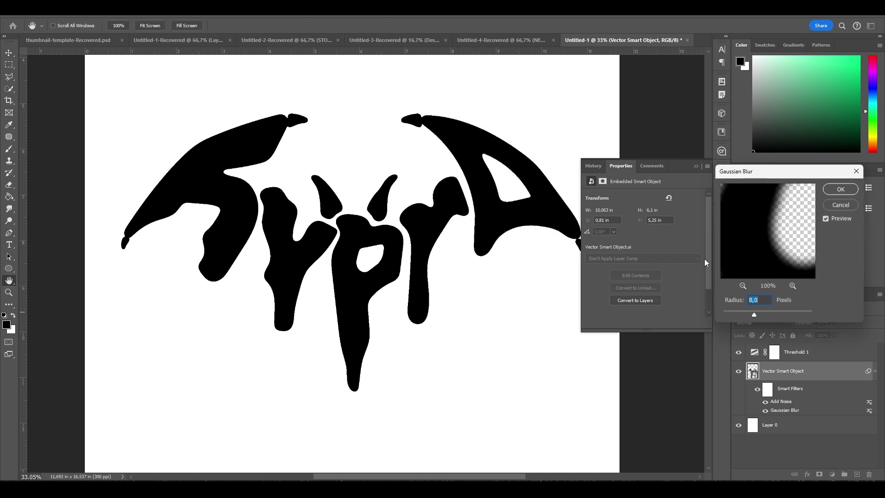
click(839, 189)
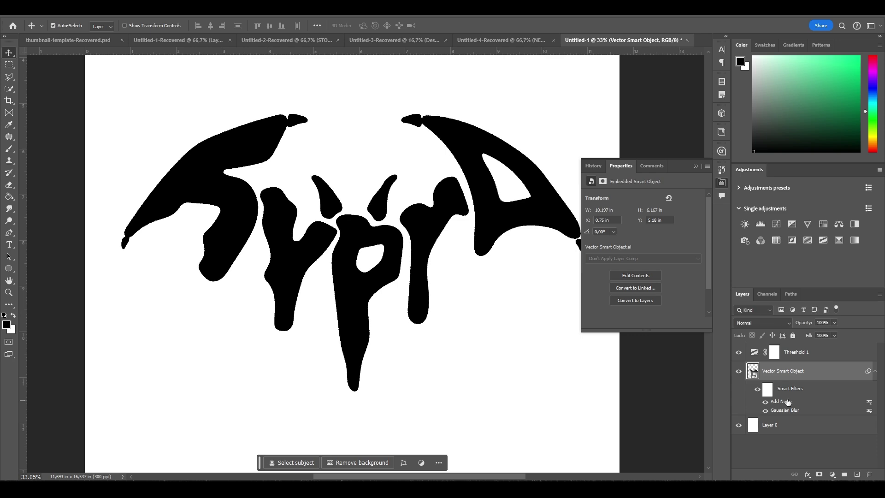
Step: Edit the lettering's Add Noise smart filter to Gaussian distribution with Monochromatic off and reduce its amount until the specks inside the letters clear
double_click(783, 401)
click(377, 262)
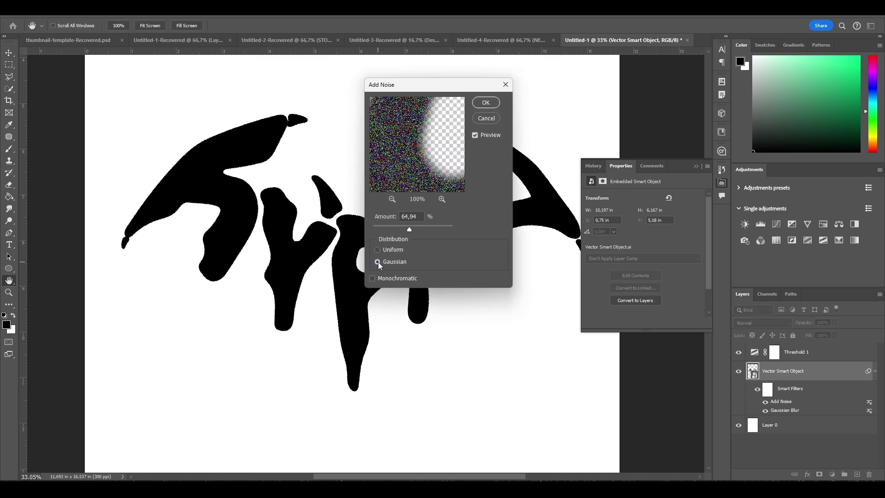
scroll(296, 292, up, 6)
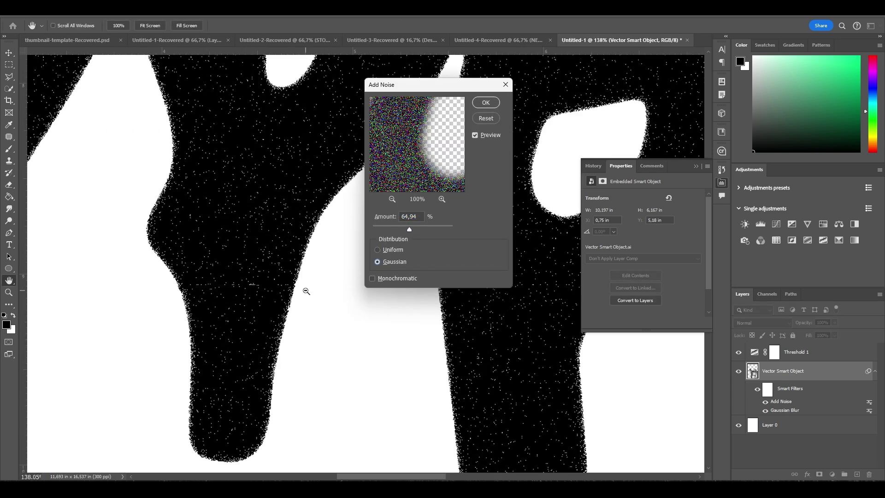
click(372, 279)
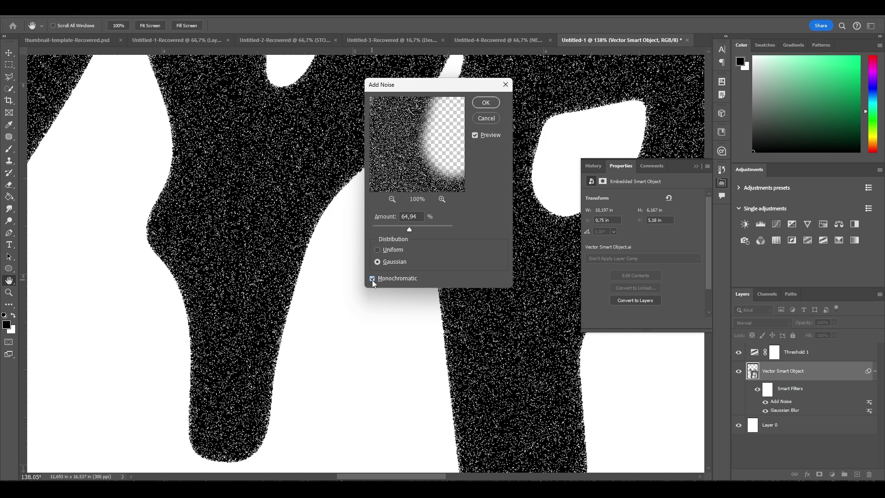
click(373, 279)
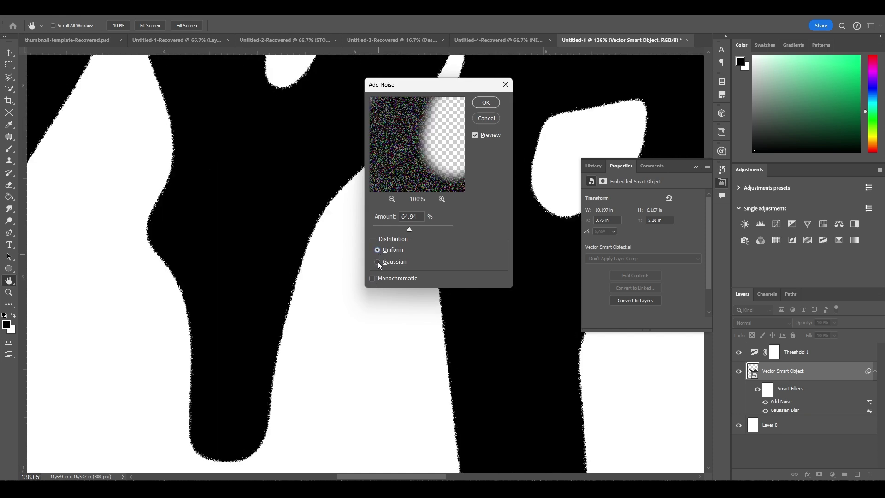
click(378, 262)
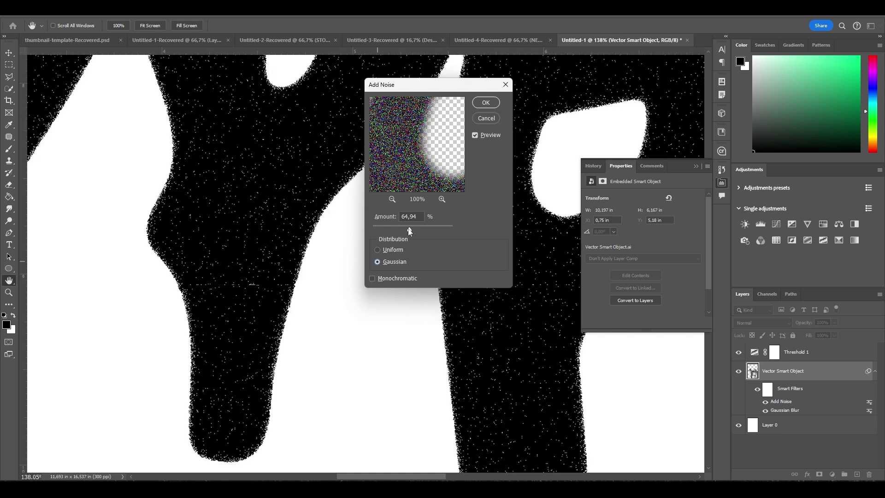
drag(410, 230, 395, 230)
click(485, 102)
scroll(382, 266, down, 6)
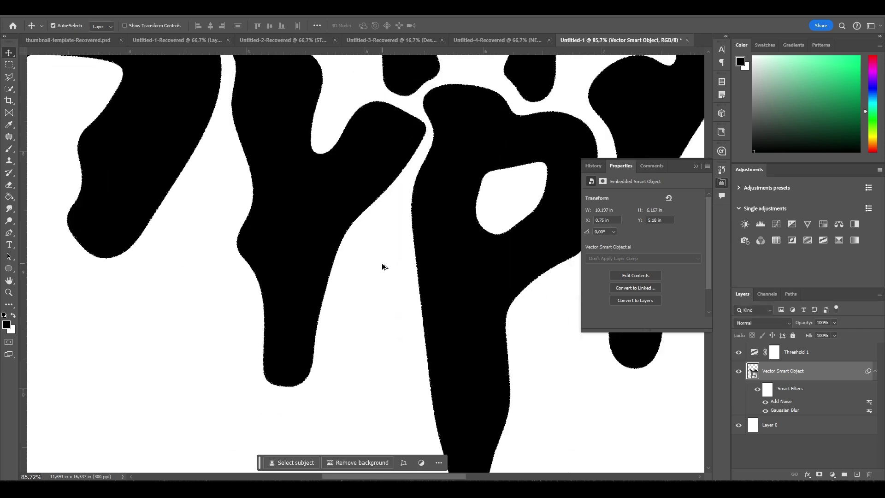
scroll(382, 266, down, 1)
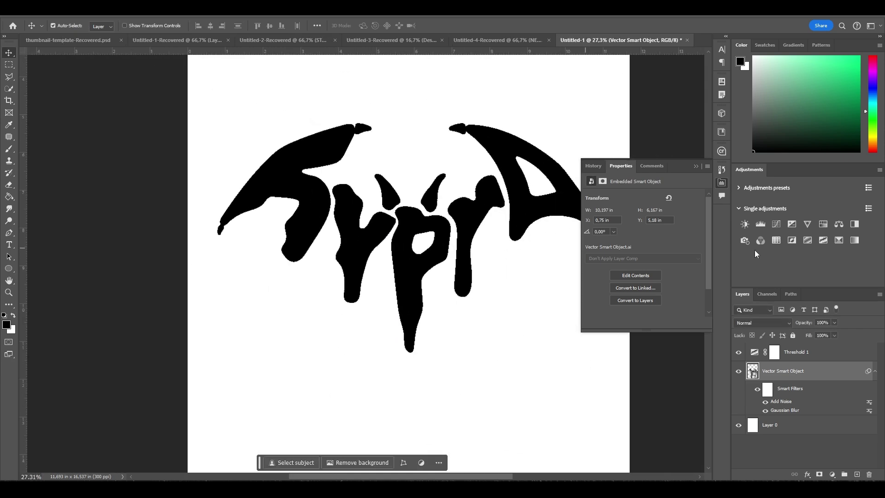
Step: Merge a copy of all layers into a new layer on top, and hide the Threshold adjustment and the vector smart object
click(696, 167)
click(795, 426)
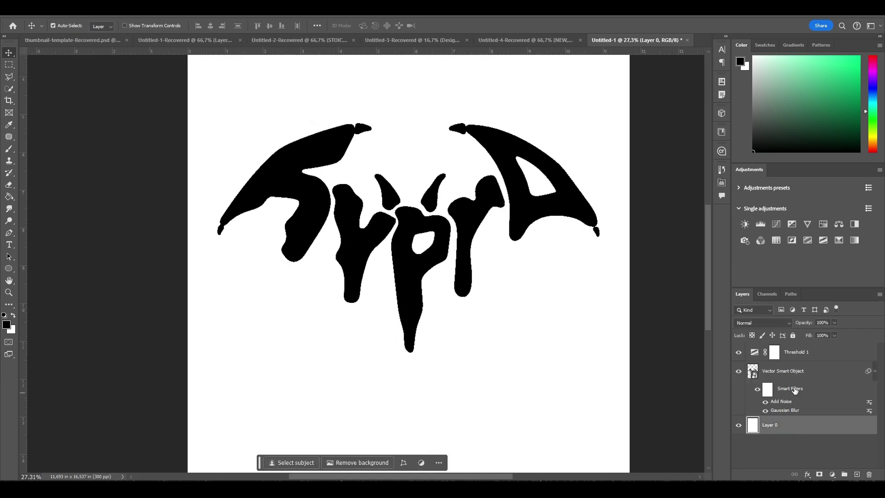
shift+click(793, 353)
key(ctrl+alt+e)
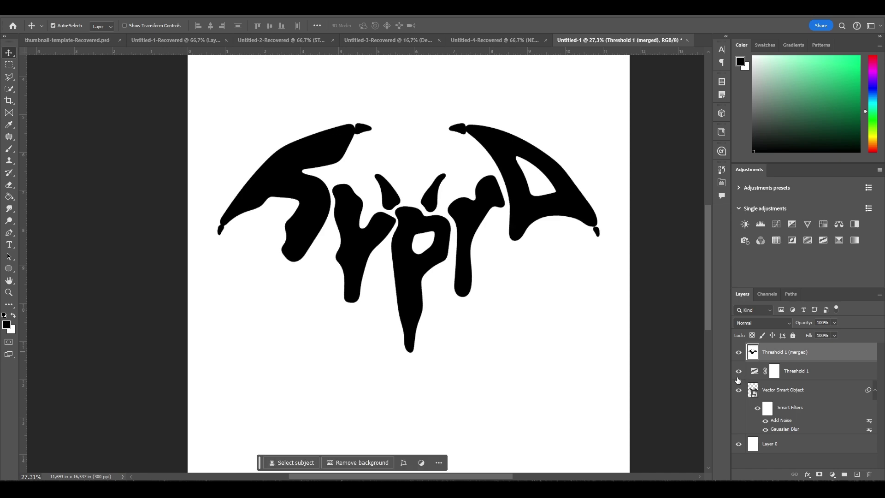
drag(738, 379, 739, 438)
Step: Displace the merged lettering with horizontal and vertical scale 30, Stretch To Fit and Repeat Edge Pixels, using a displacement map
scroll(422, 247, up, 5)
scroll(423, 247, down, 4)
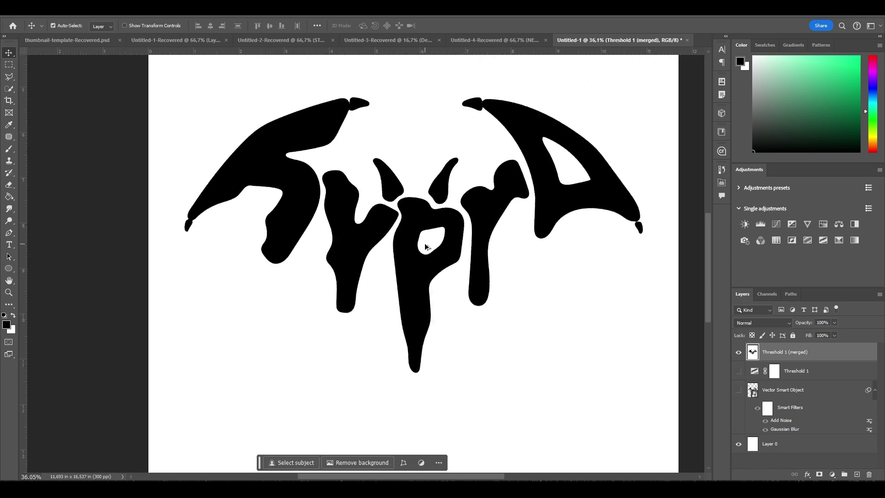
scroll(459, 282, up, 3)
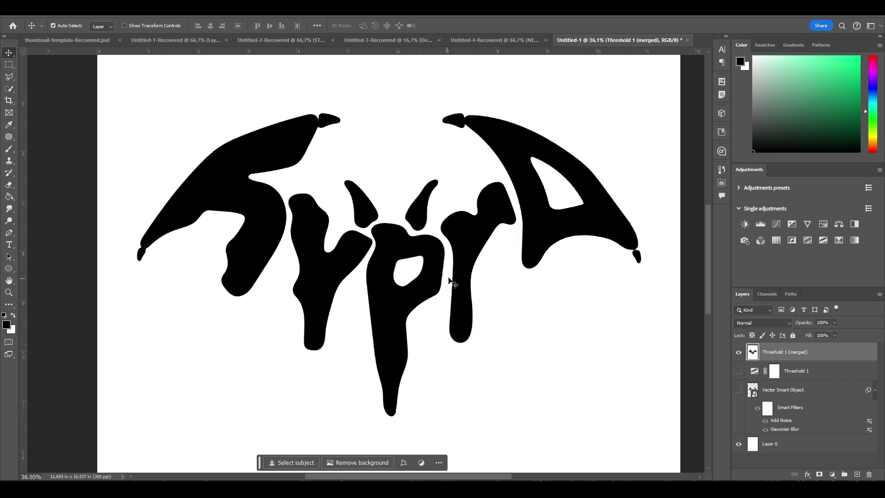
click(125, 10)
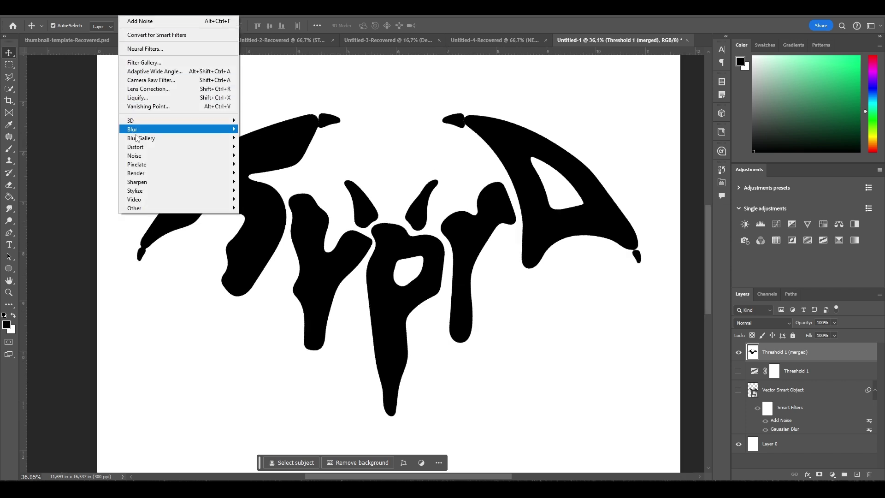
mouse_move(139, 141)
click(257, 147)
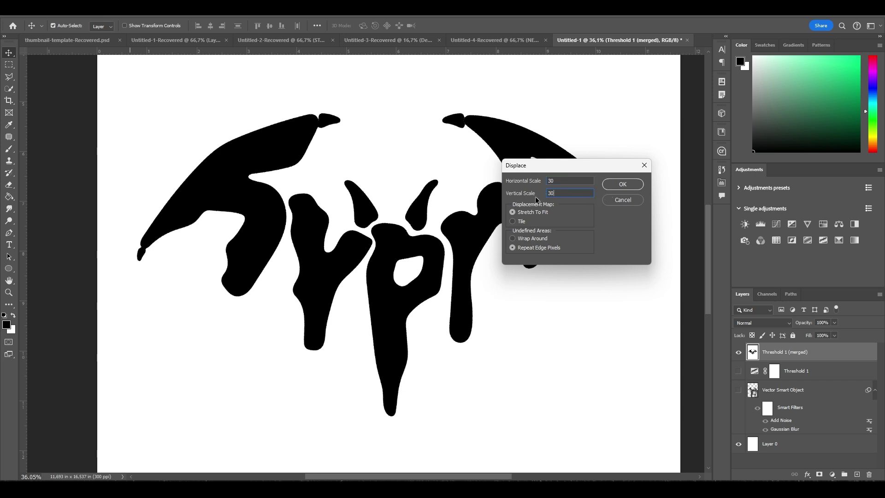
click(622, 184)
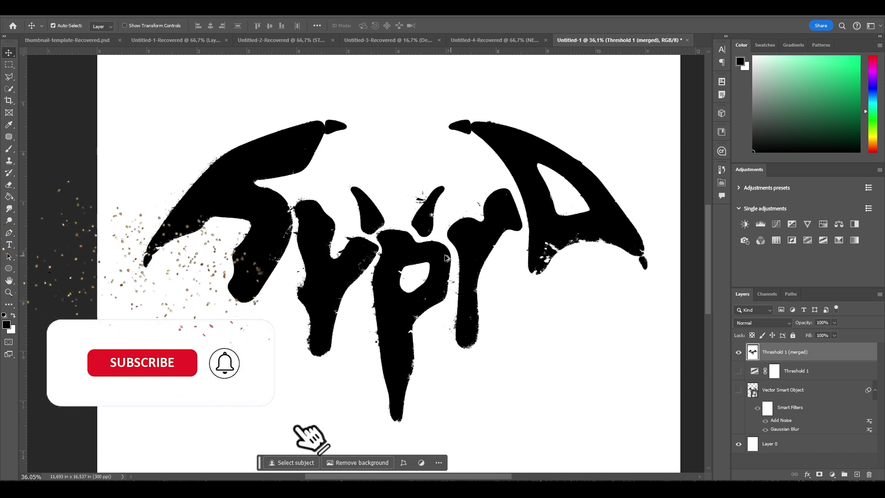
Step: Add a blank layer above the displaced lettering and merge the two layers into one
scroll(446, 258, down, 5)
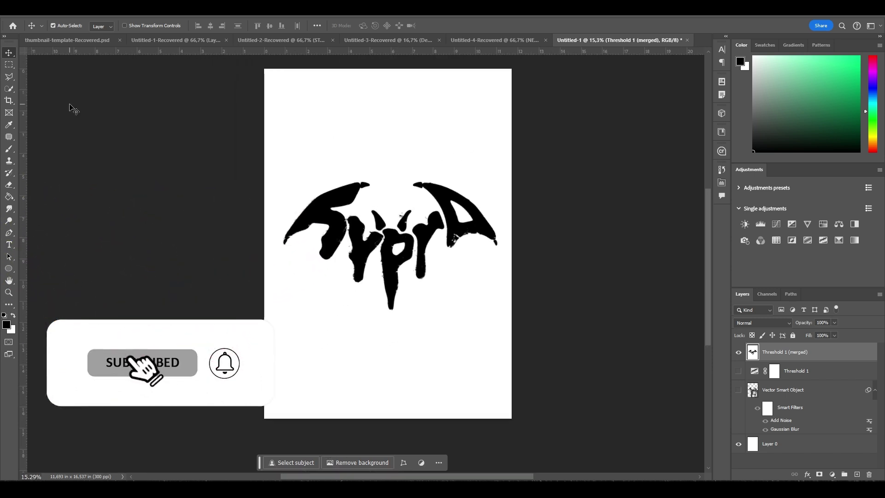
scroll(432, 243, up, 1)
drag(455, 234, 460, 235)
scroll(424, 201, down, 2)
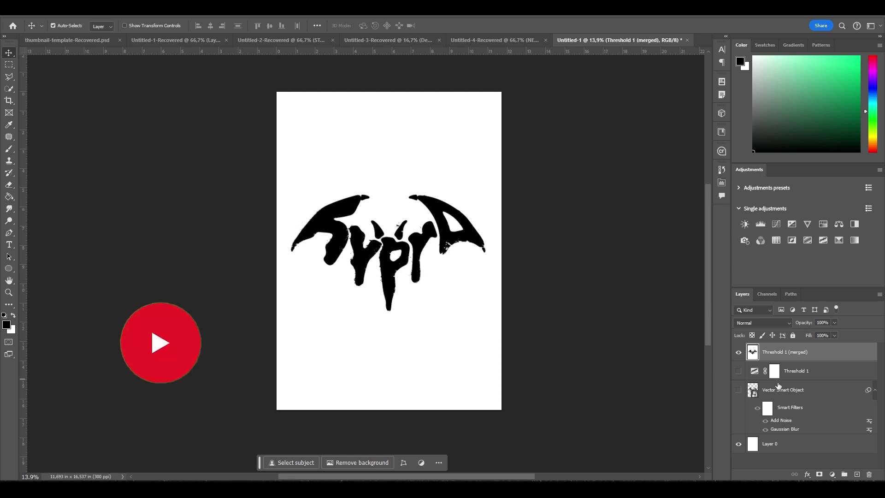
click(857, 475)
ctrl+click(810, 376)
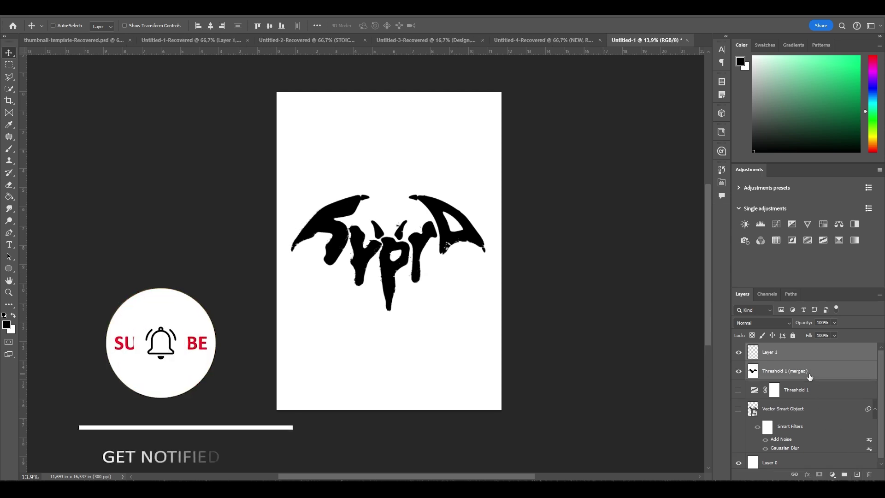
key(ctrl+e)
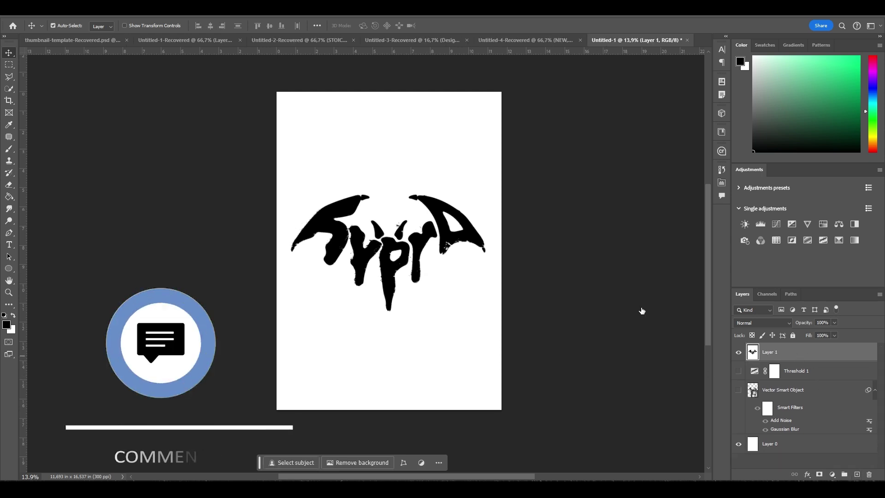
Step: Hide the lettering layer's white by setting its Blend If current-layer highlight limit to 140, and merge it with a new blank layer
double_click(825, 352)
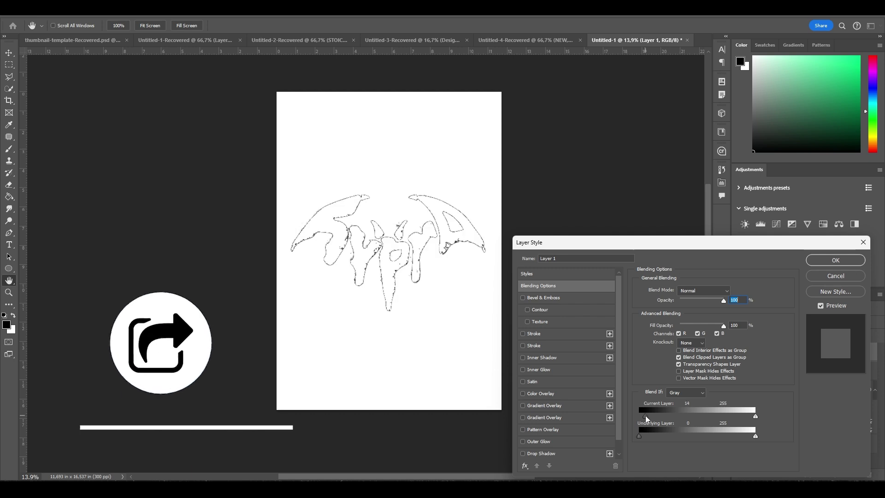
mouse_move(755, 416)
mouse_down()
mouse_move(693, 415)
mouse_move(703, 416)
mouse_up()
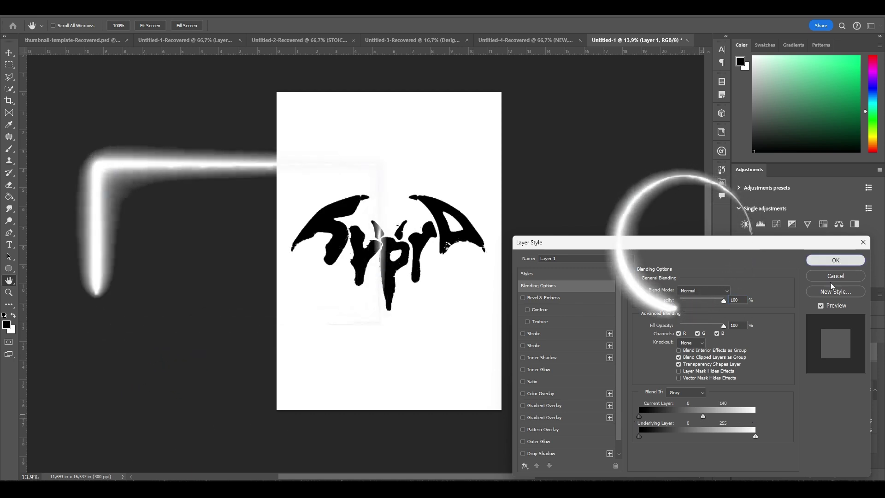
click(835, 260)
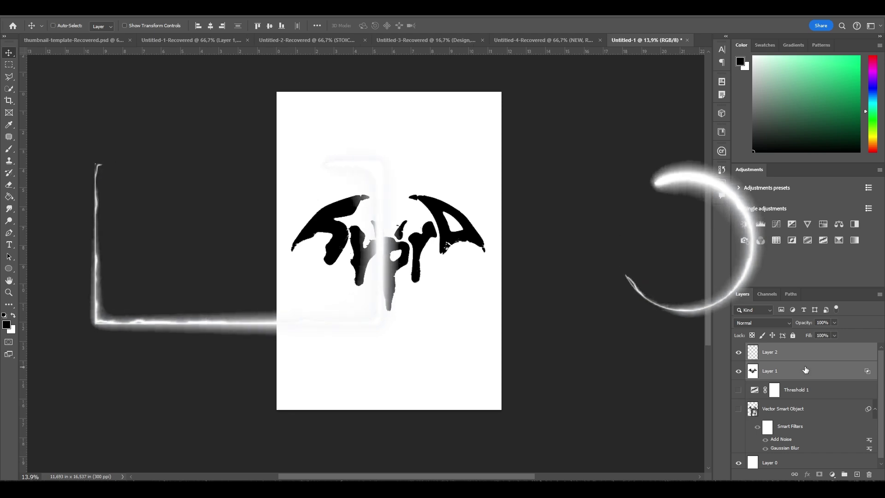
key(ctrl+e)
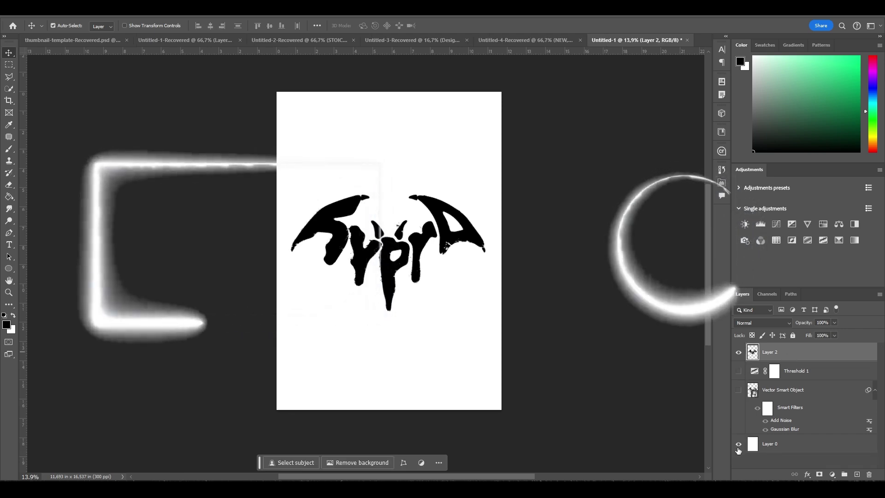
Step: Reposition the isolated lettering vertically on the page, keeping it centred horizontally
scroll(398, 260, up, 10)
scroll(398, 251, down, 8)
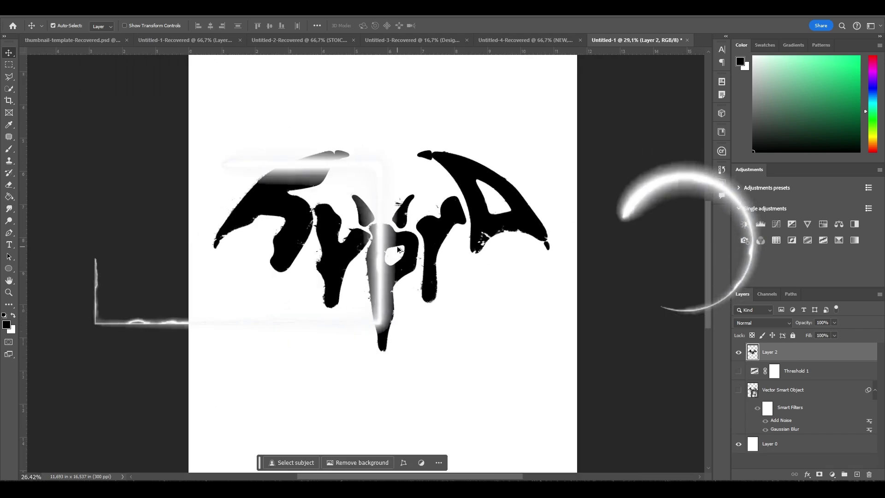
drag(394, 243, 394, 283)
scroll(394, 283, down, 2)
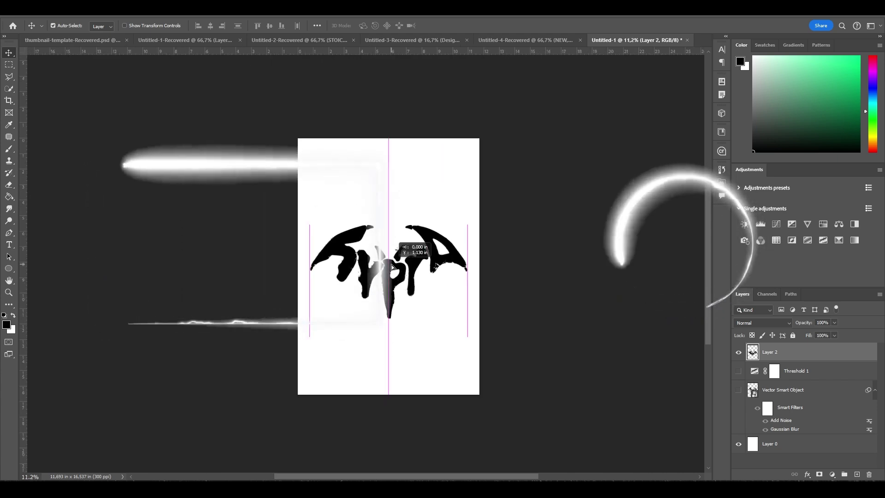